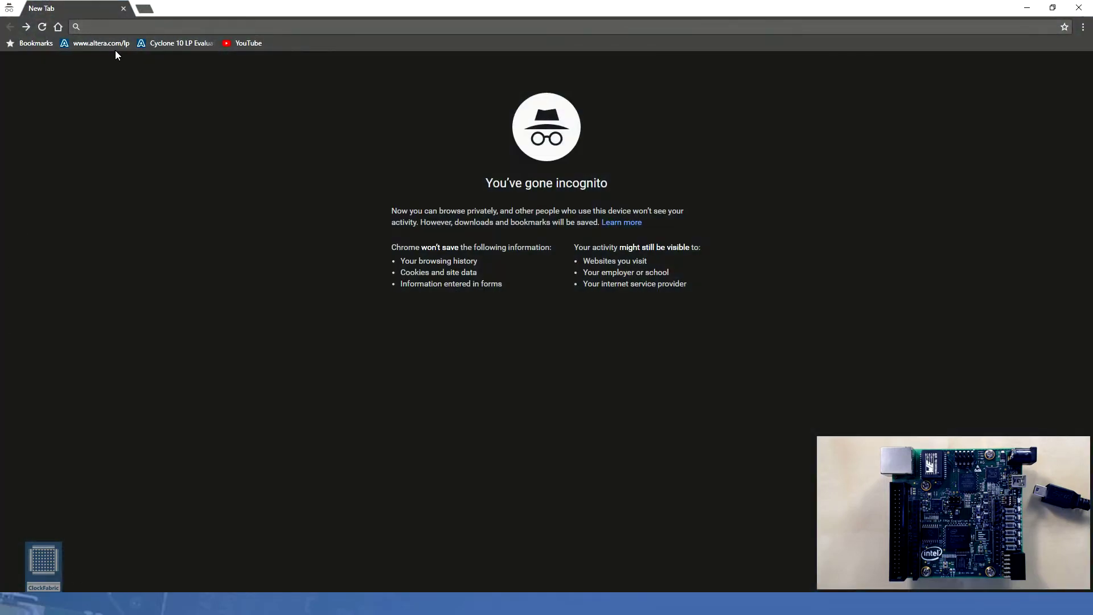
# - Open the Cyclone 10 LP getting-started page, read Download Software and Powering Up, then go to LOG IN
pyautogui.click(112, 45)
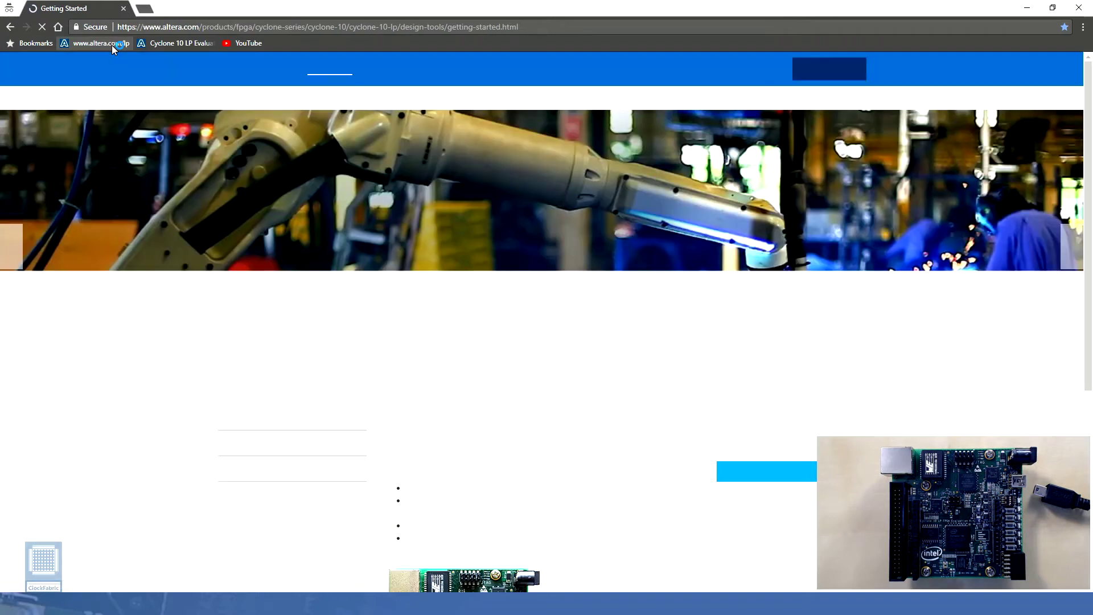
pyautogui.scroll(-5, 348, 137)
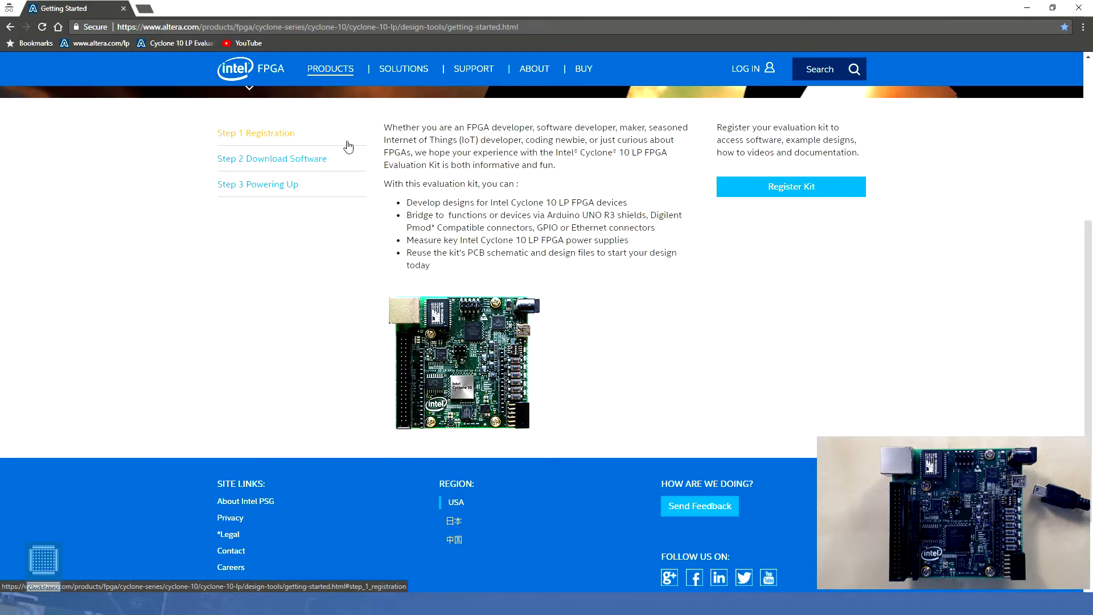
pyautogui.click(350, 165)
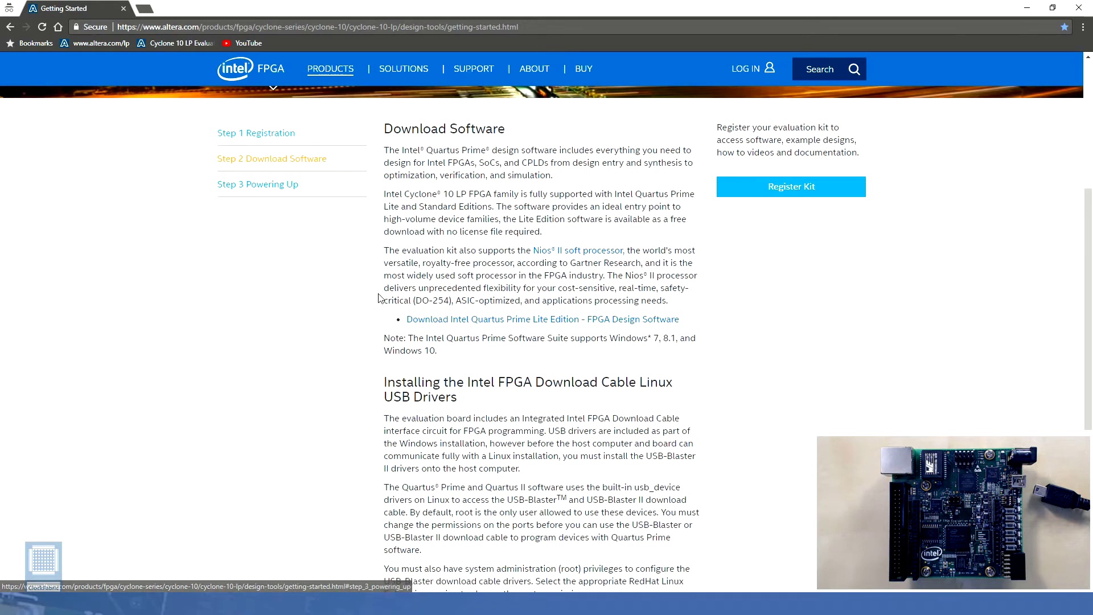
pyautogui.click(346, 195)
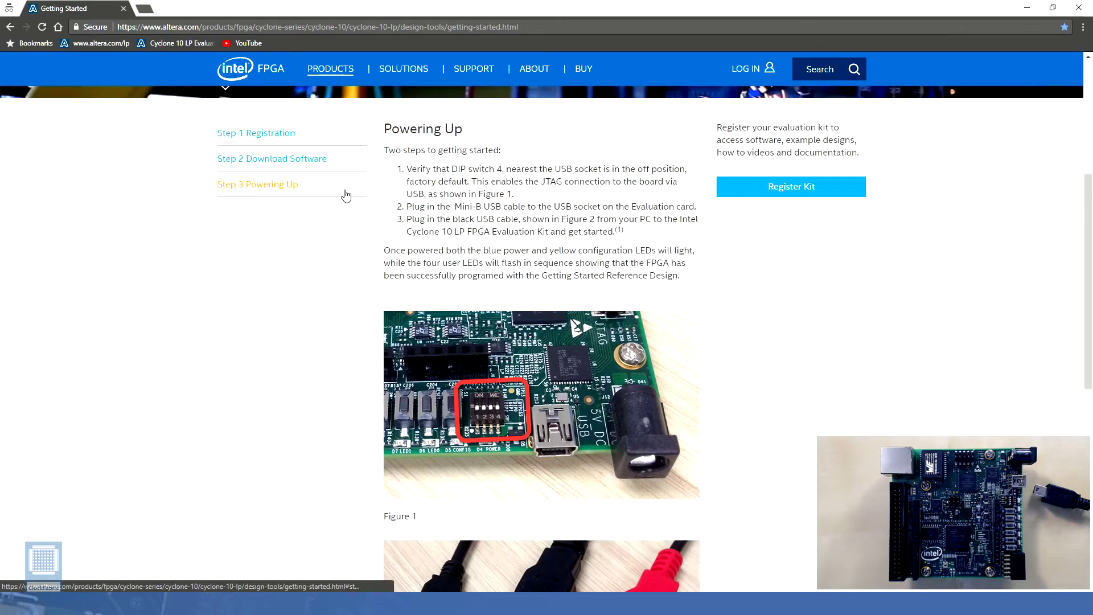
pyautogui.click(769, 75)
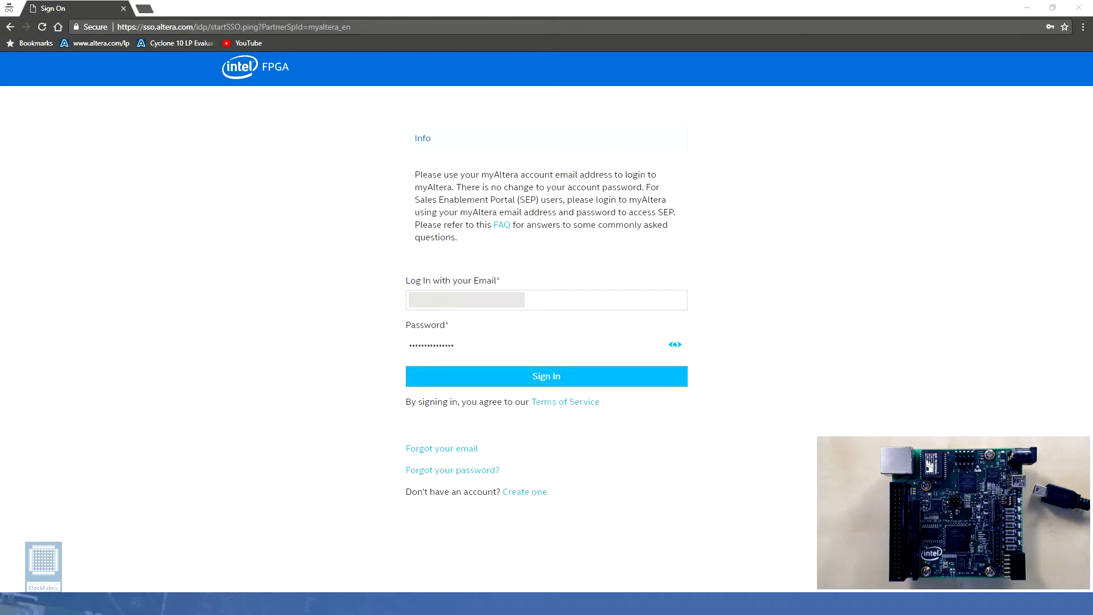
# - Sign in to myAltera with the pre-filled account email and password
pyautogui.click(592, 378)
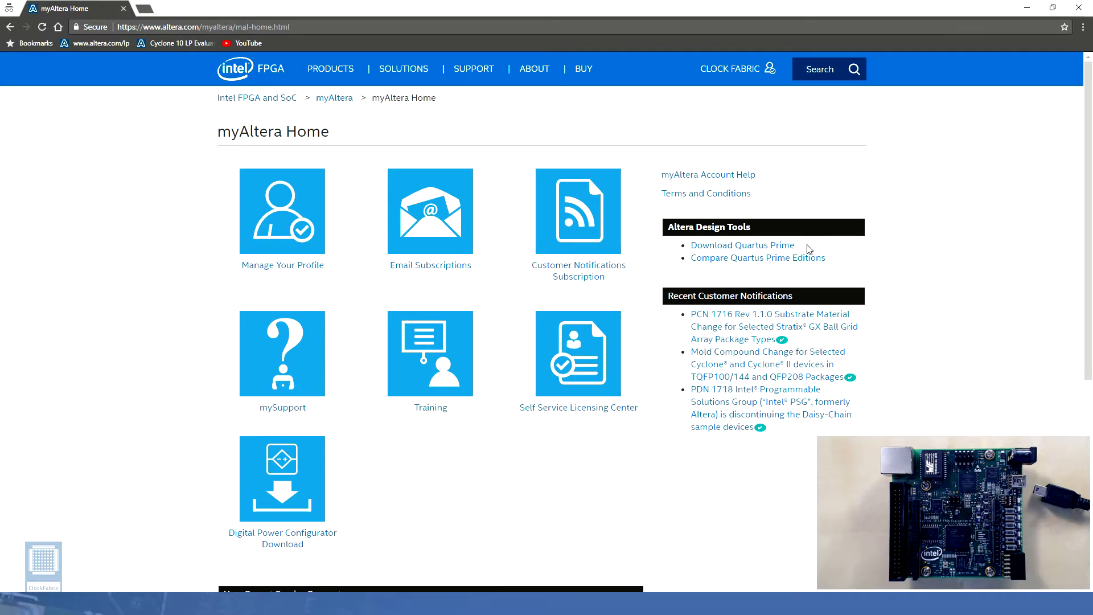
# - Go to the Quartus Prime download page and choose the free Lite Edition
pyautogui.click(788, 250)
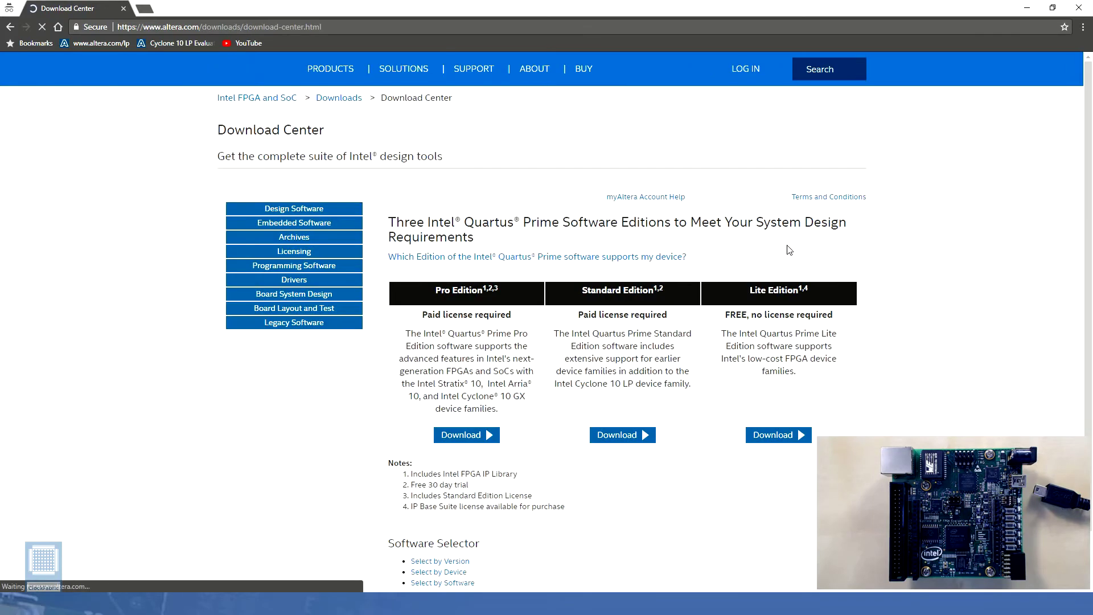
pyautogui.scroll(-5, 785, 246)
pyautogui.scroll(5, 775, 286)
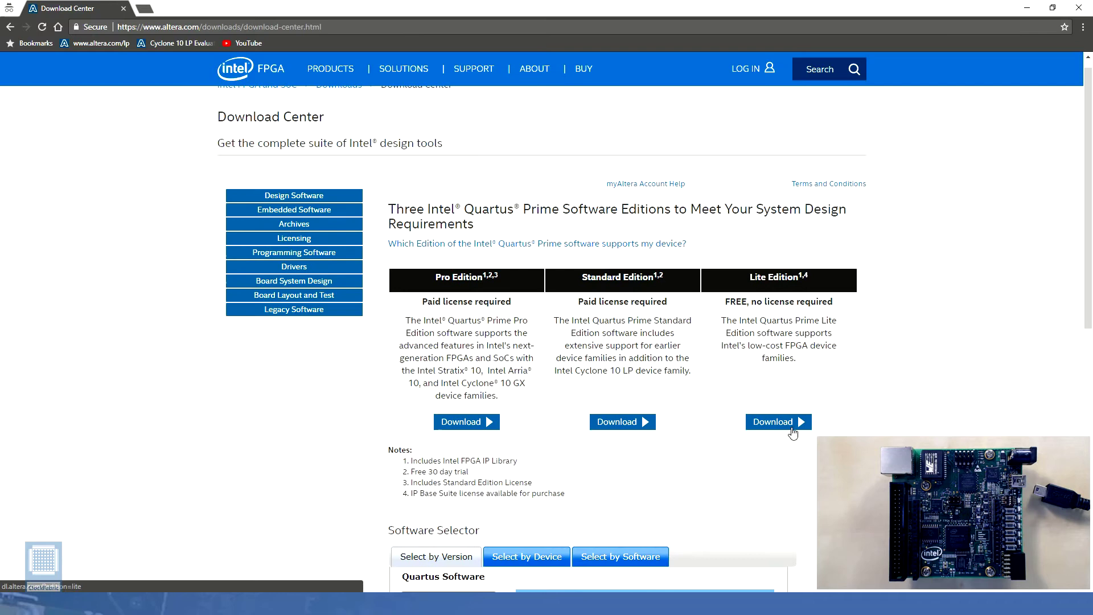
pyautogui.click(791, 424)
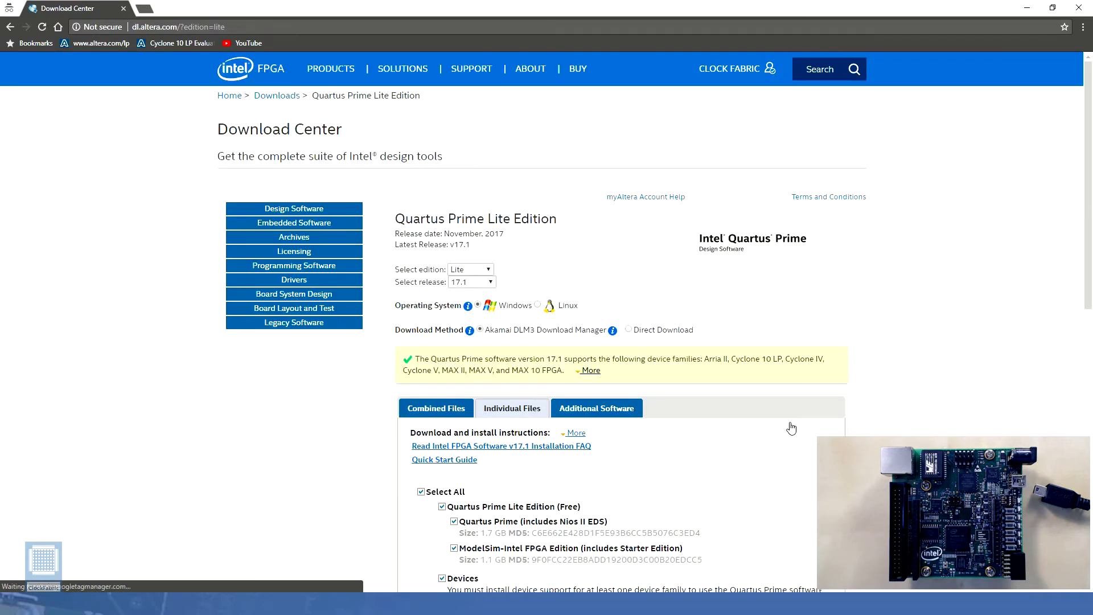
pyautogui.scroll(-3, 758, 308)
pyautogui.scroll(1, 758, 307)
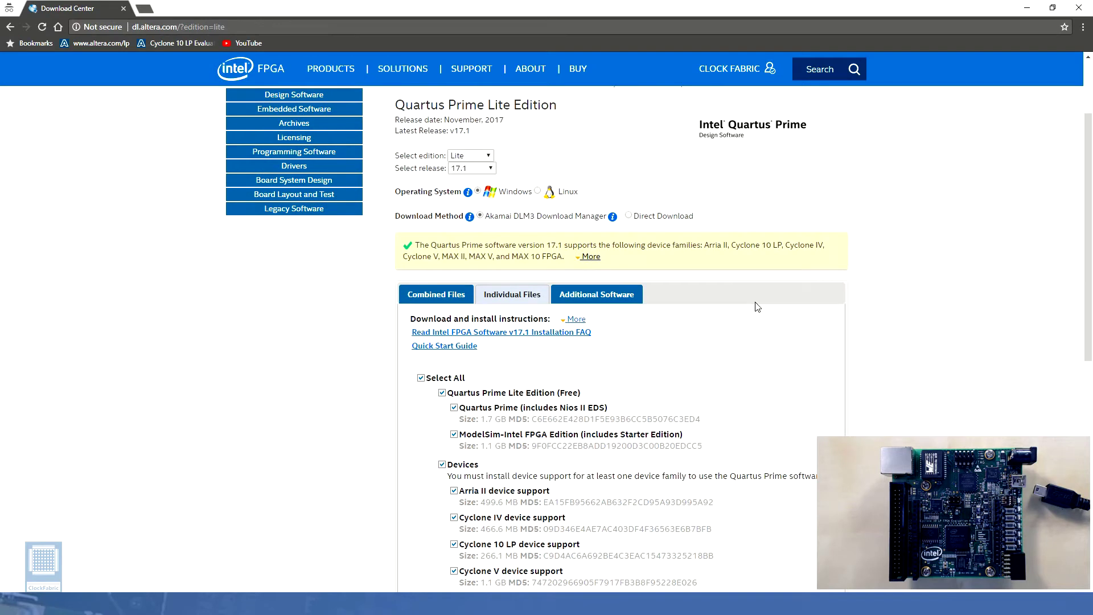
# - Keep release 17.1 selected and switch to Direct Download
pyautogui.click(490, 168)
pyautogui.click(491, 169)
pyautogui.click(490, 169)
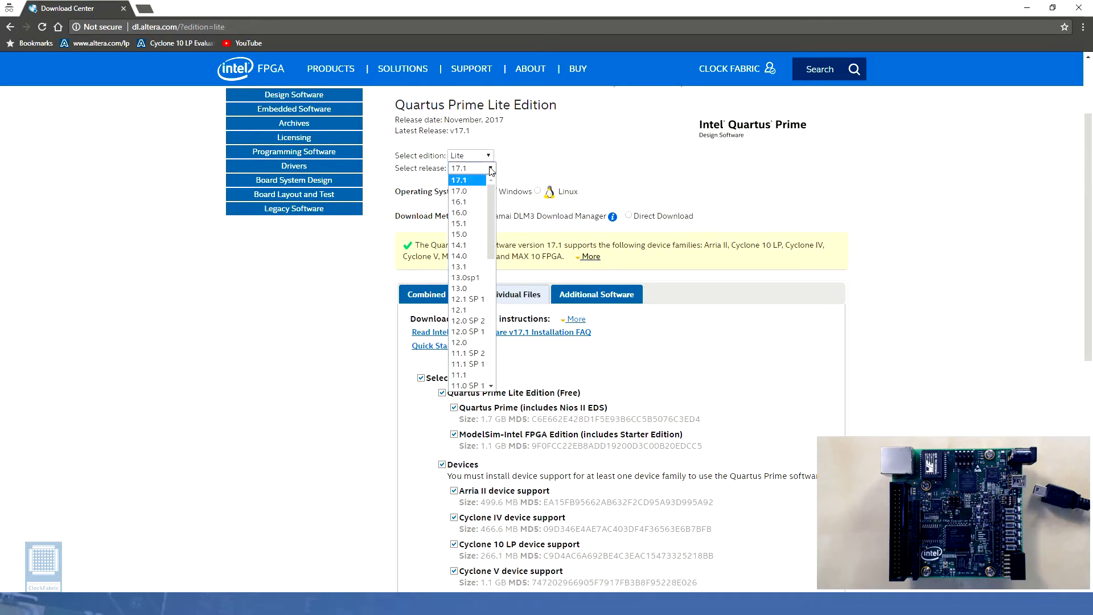
pyautogui.click(491, 169)
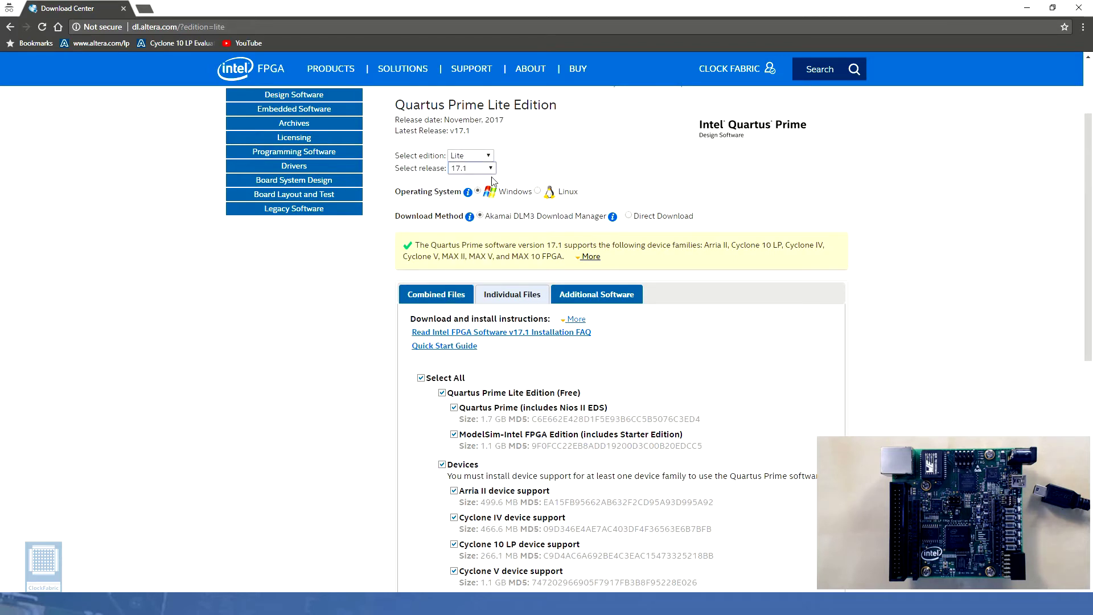
pyautogui.click(629, 216)
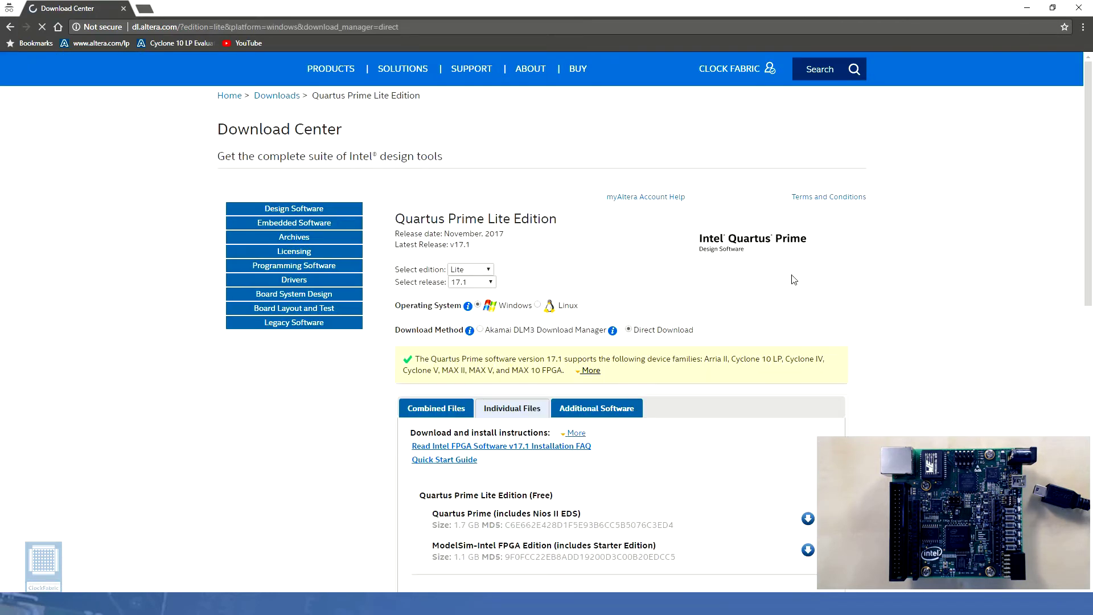
# - Download QuartusLiteSetup, the cyclone10lp device support file, and Quartus Prime Help from Additional Software
pyautogui.scroll(-2, 794, 282)
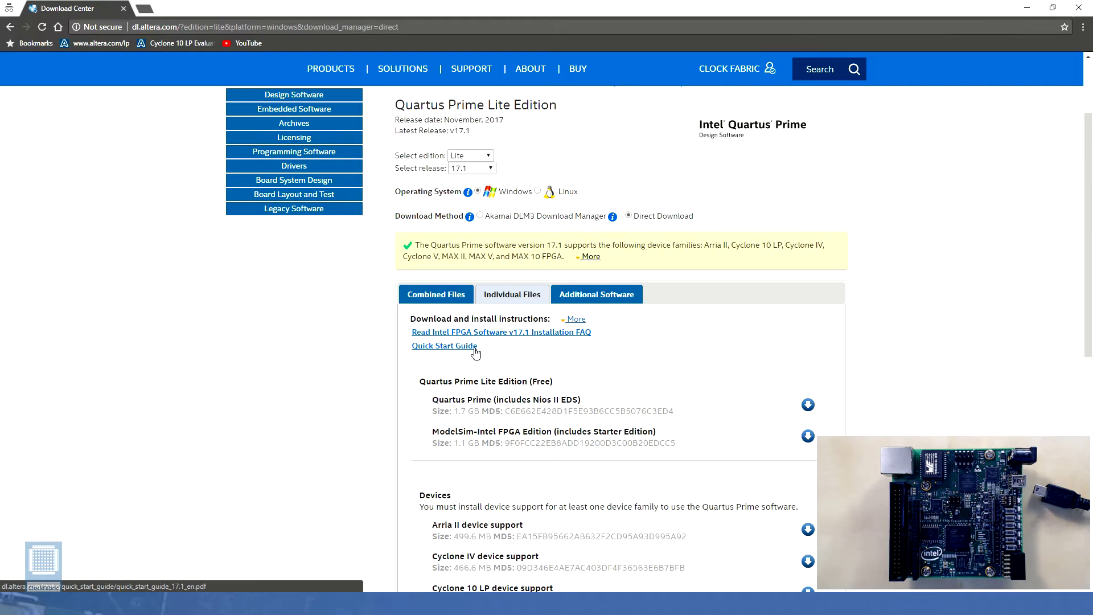
pyautogui.scroll(-3, 476, 353)
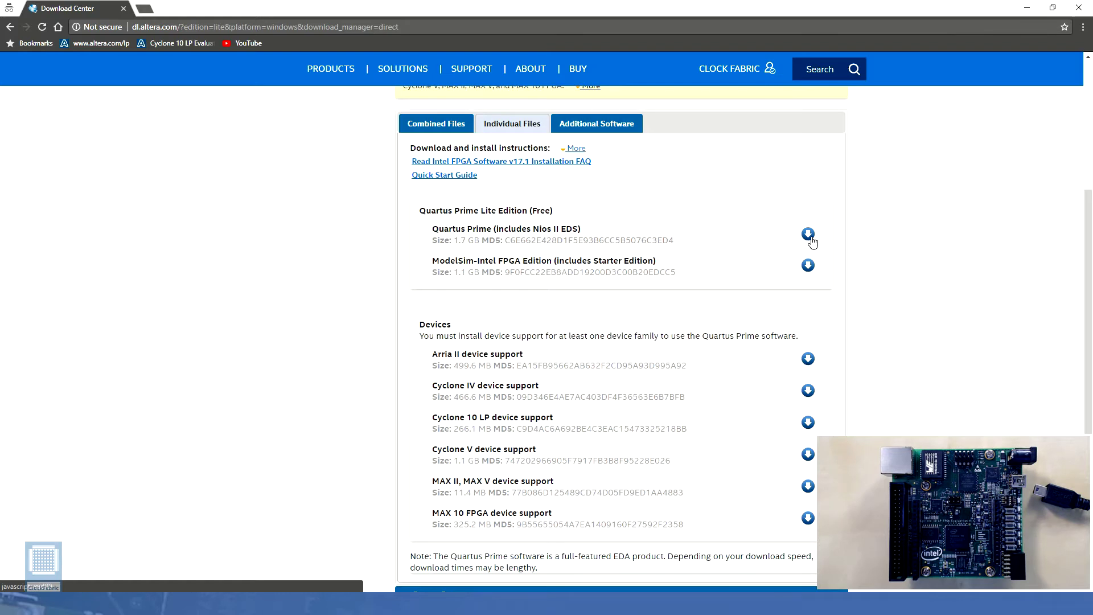
pyautogui.click(811, 239)
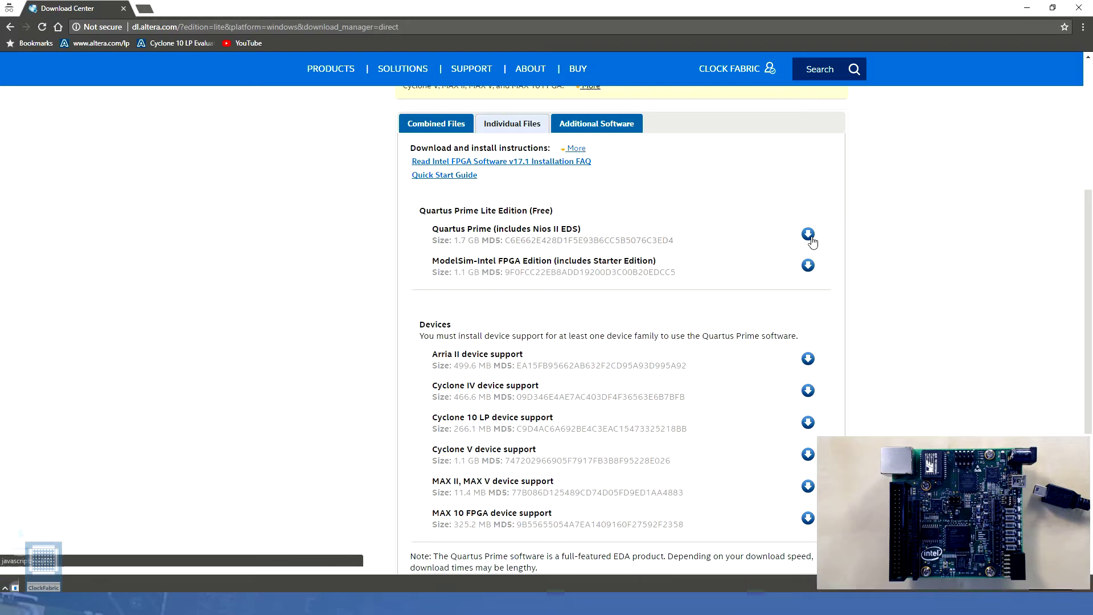
pyautogui.scroll(-1, 914, 300)
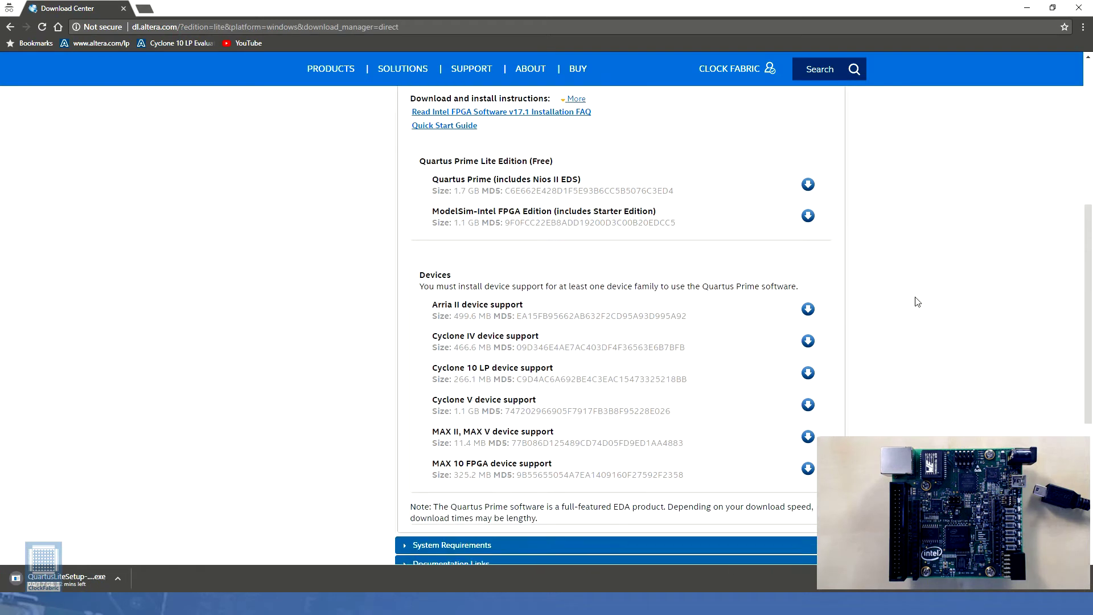
pyautogui.click(809, 366)
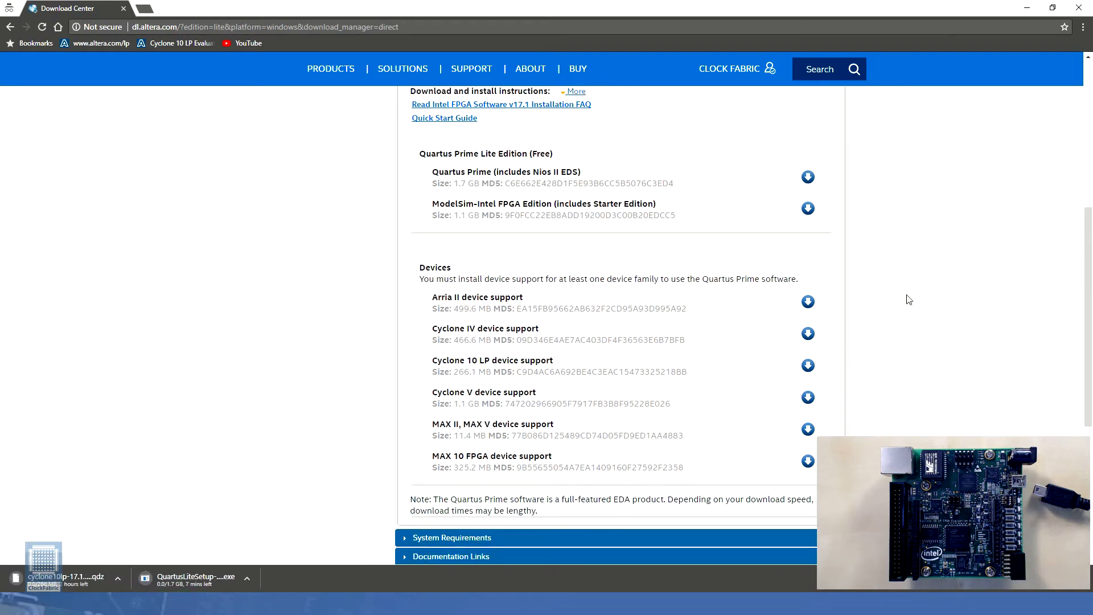
pyautogui.scroll(3, 909, 300)
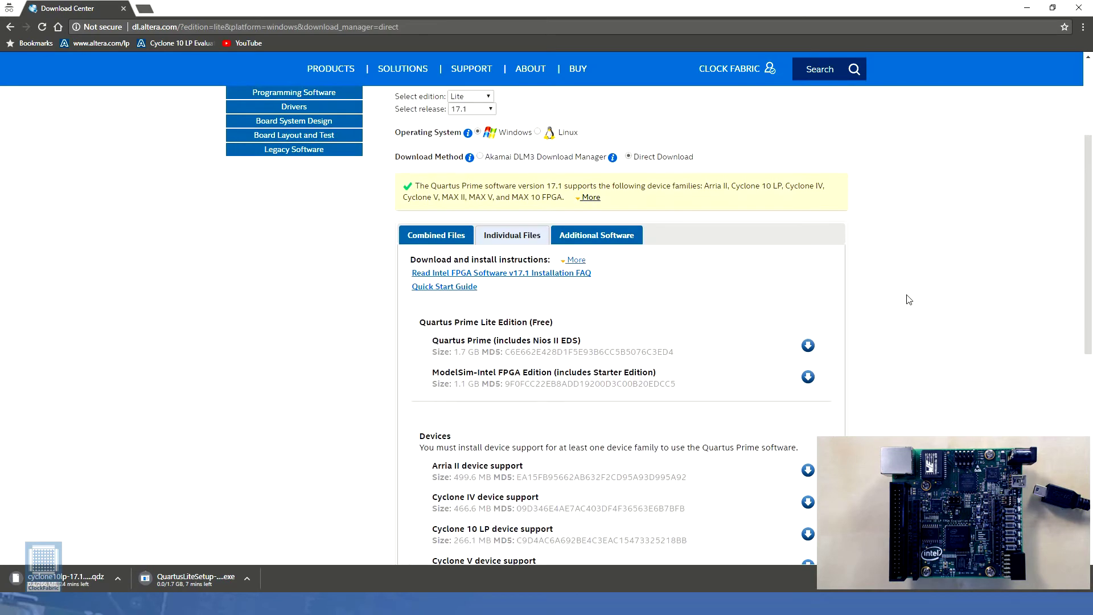
pyautogui.click(618, 238)
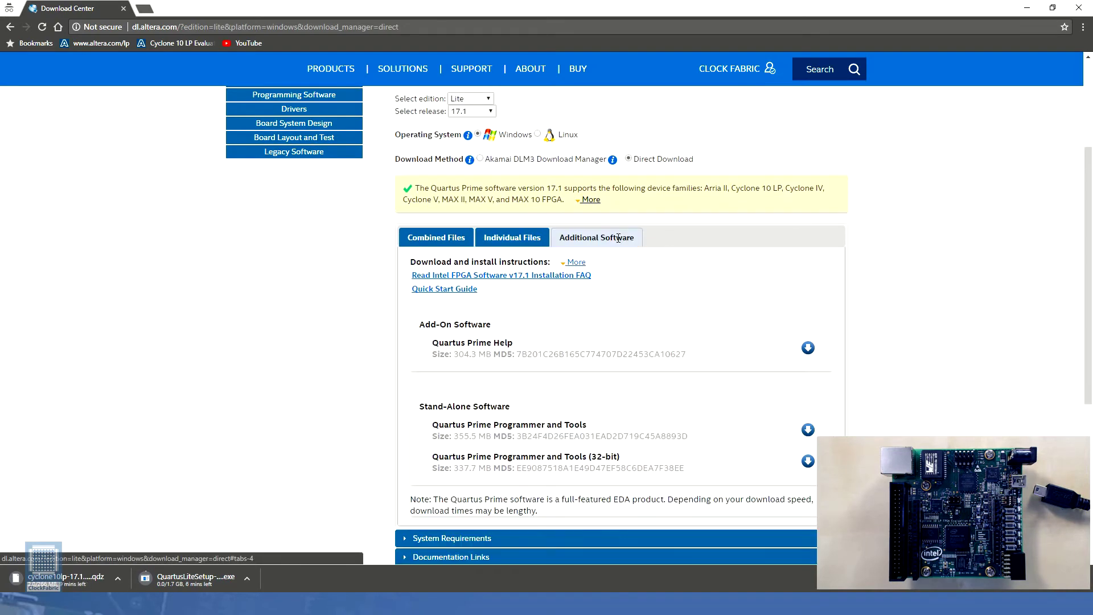
pyautogui.click(811, 350)
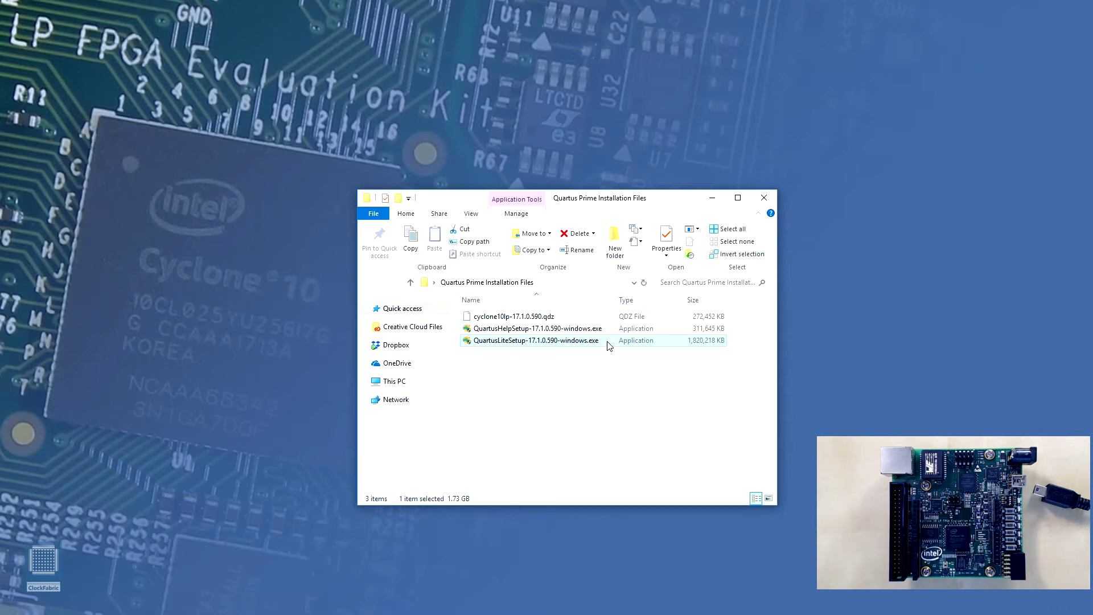
# - Run QuartusLiteSetup-17.1.0.590-windows.exe from the Quartus Prime Installation Files folder
pyautogui.doubleClick(608, 342)
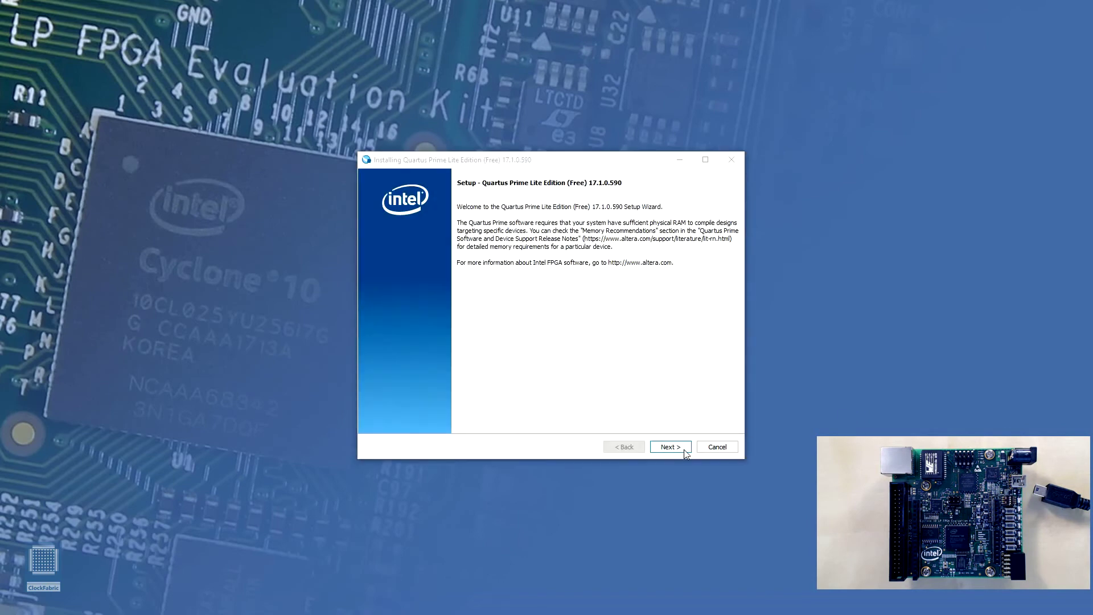
# - Accept the licence, keep the default directory and components, install Quartus Prime Lite 17.1, and finish
pyautogui.click(671, 447)
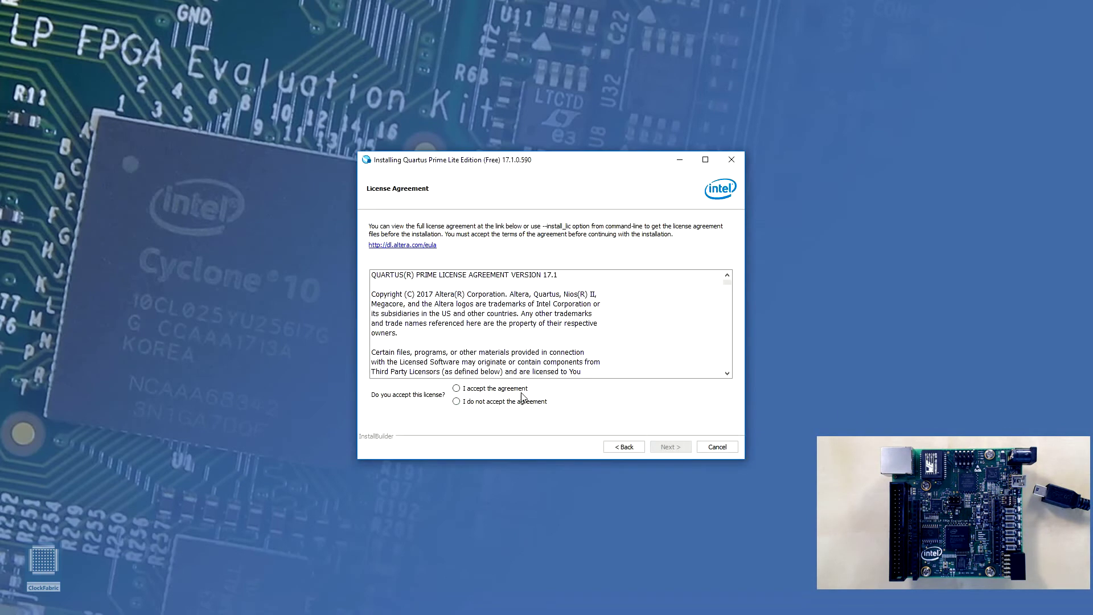
pyautogui.click(521, 389)
pyautogui.click(686, 450)
pyautogui.click(686, 451)
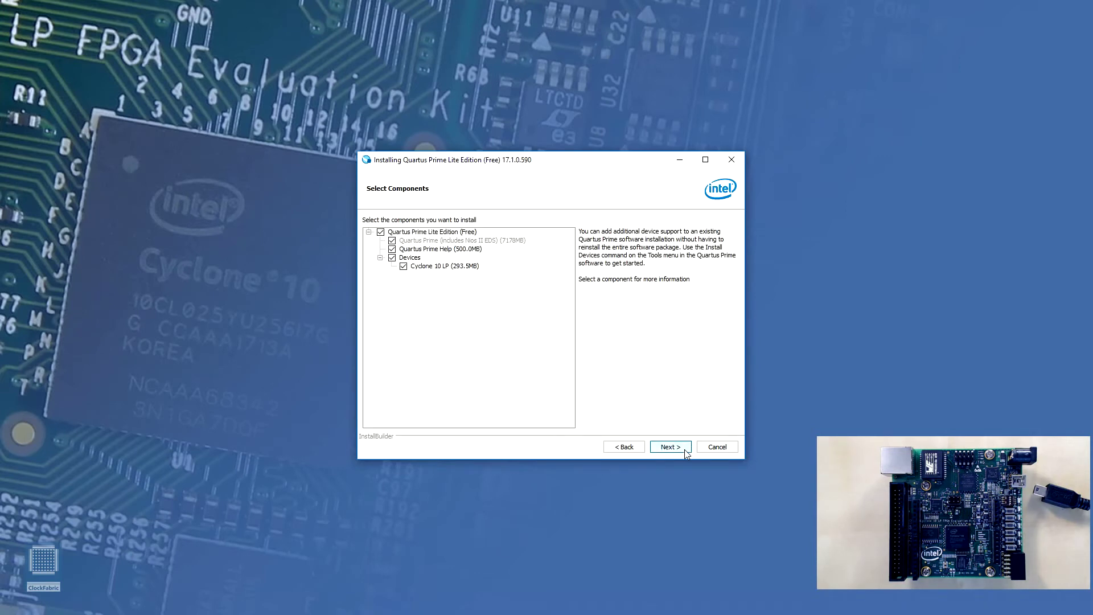
pyautogui.click(686, 451)
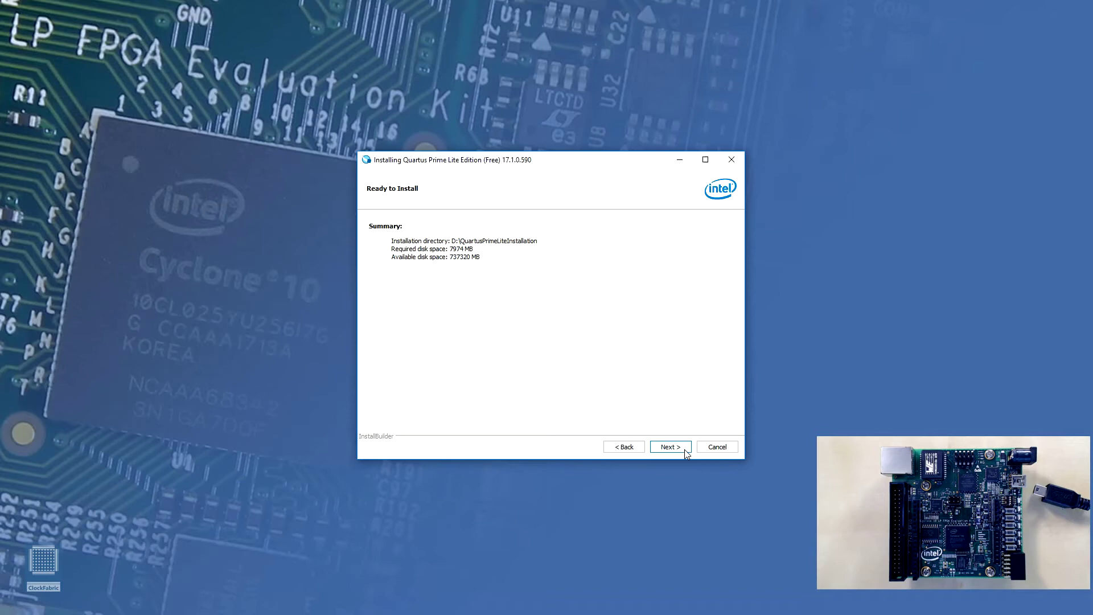
pyautogui.click(685, 450)
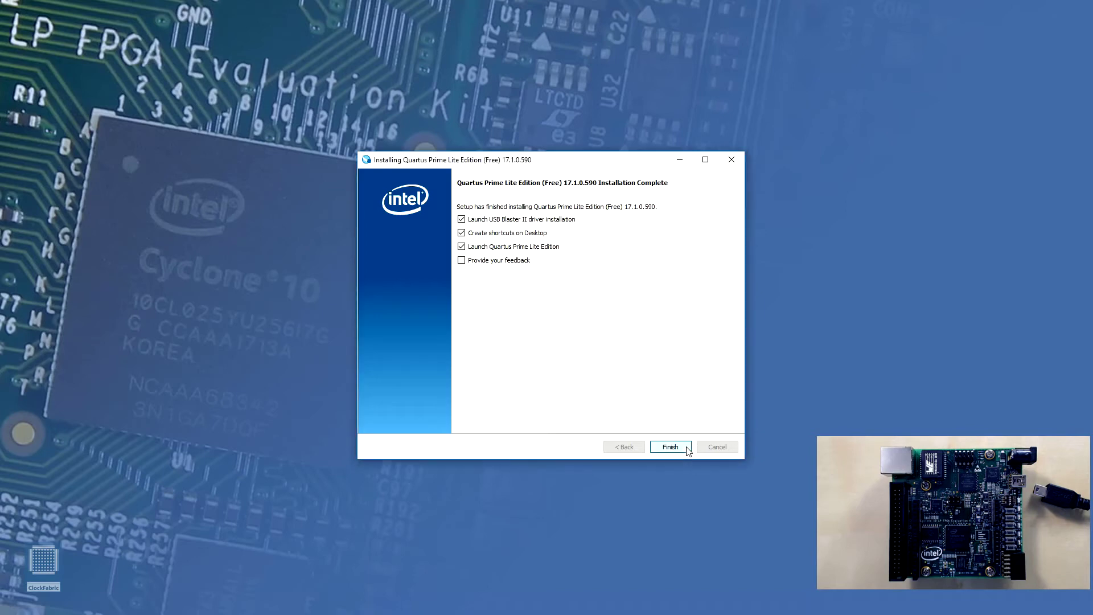
pyautogui.click(686, 448)
# - Install the USB Blaster II device driver, then close Quartus Prime Lite Edition
pyautogui.click(285, 269)
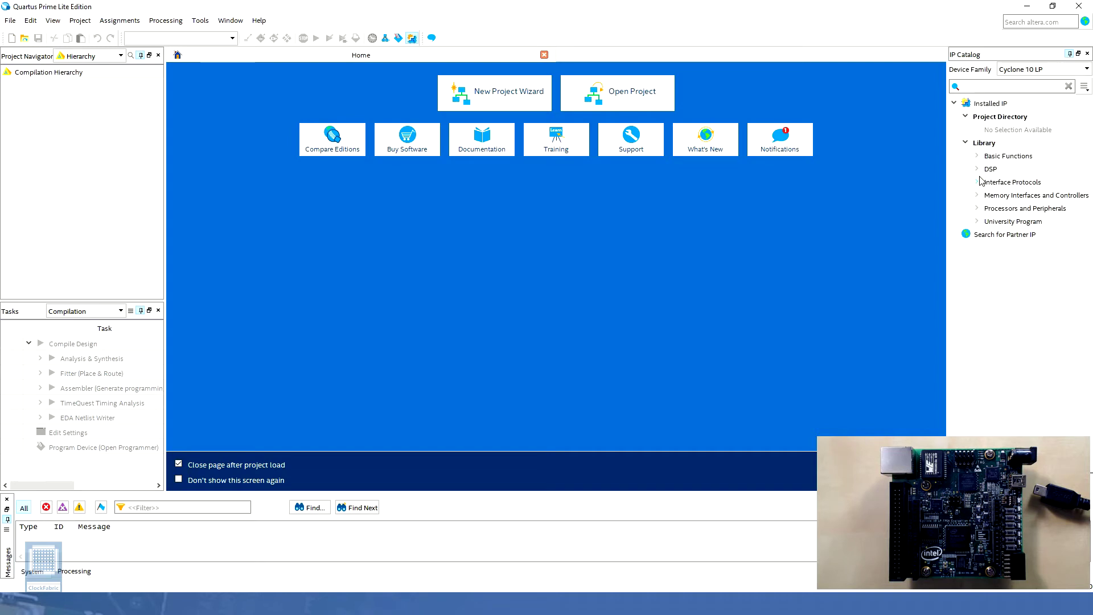
pyautogui.click(1076, 7)
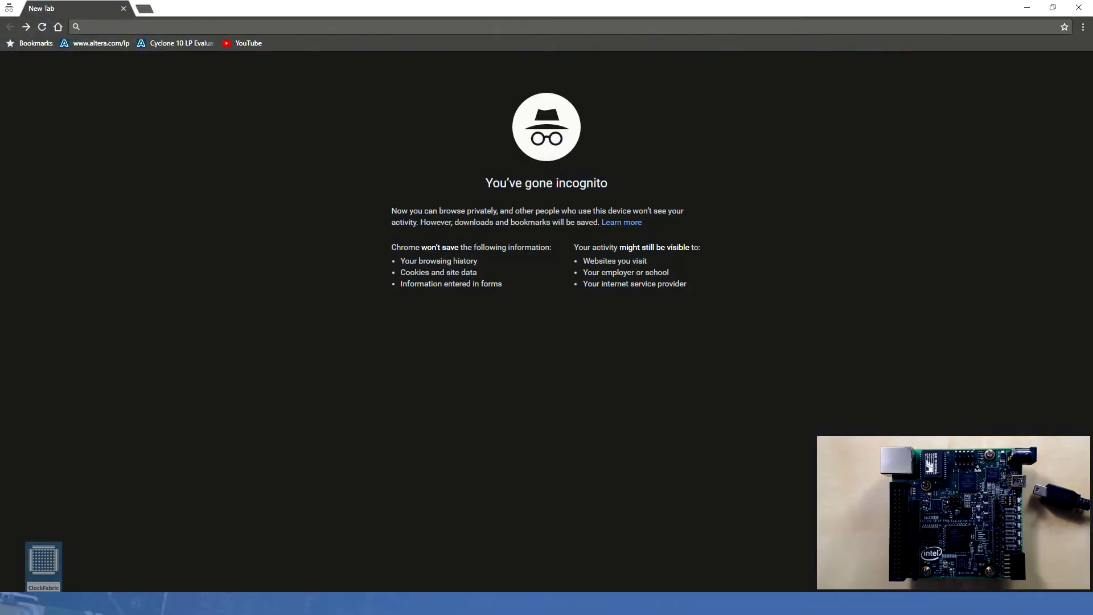
# - Open the Cyclone 10 LP Evaluation kit page and download the Kit Collateral (zip) from Design Examples
pyautogui.click(167, 44)
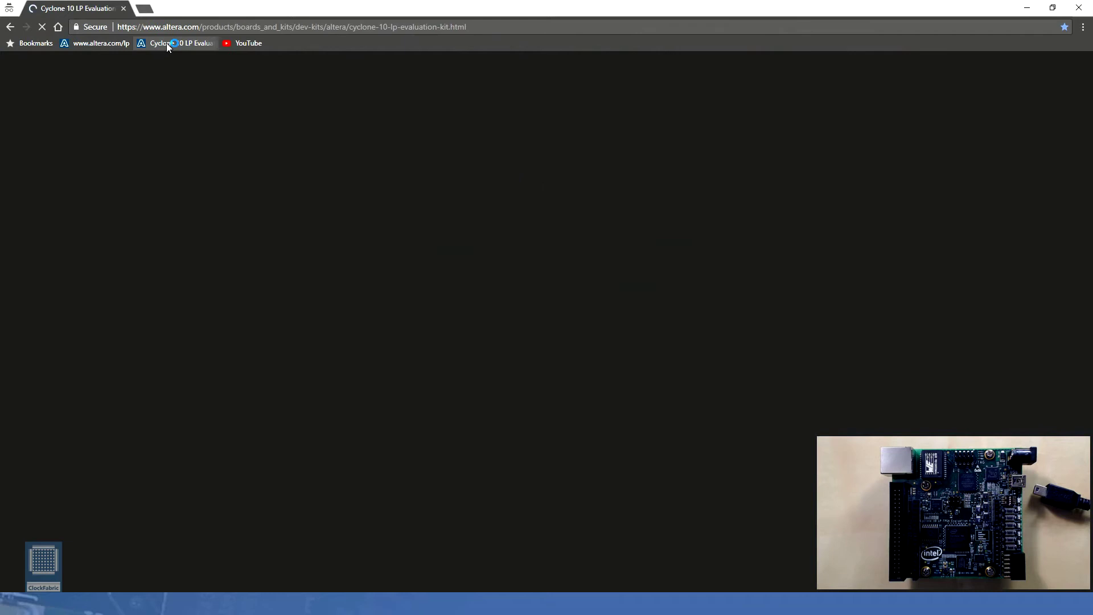
pyautogui.scroll(-15, 868, 308)
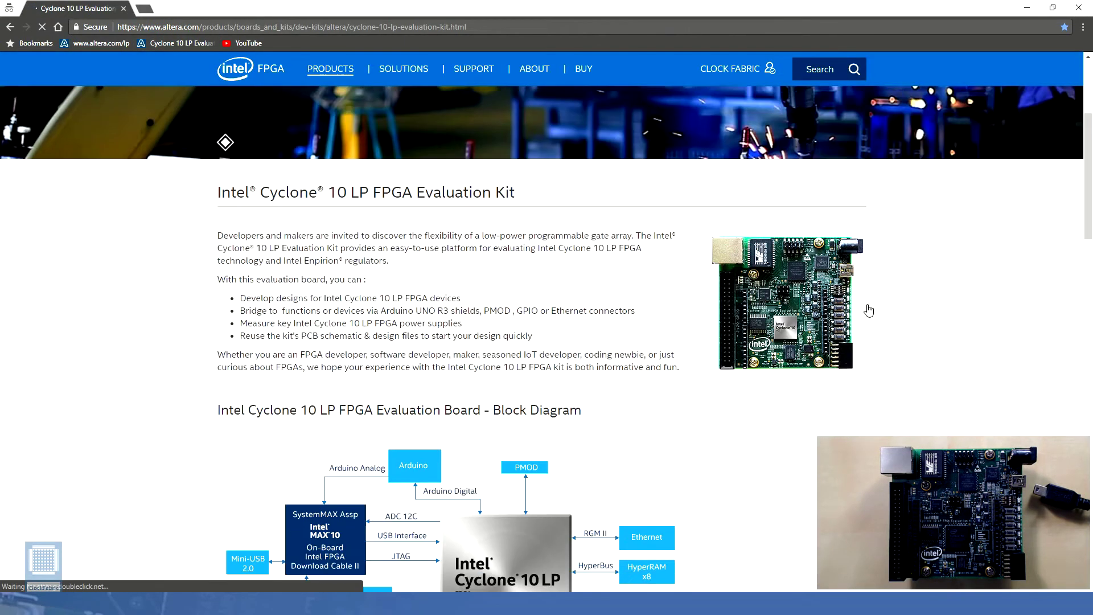
pyautogui.scroll(-15, 868, 308)
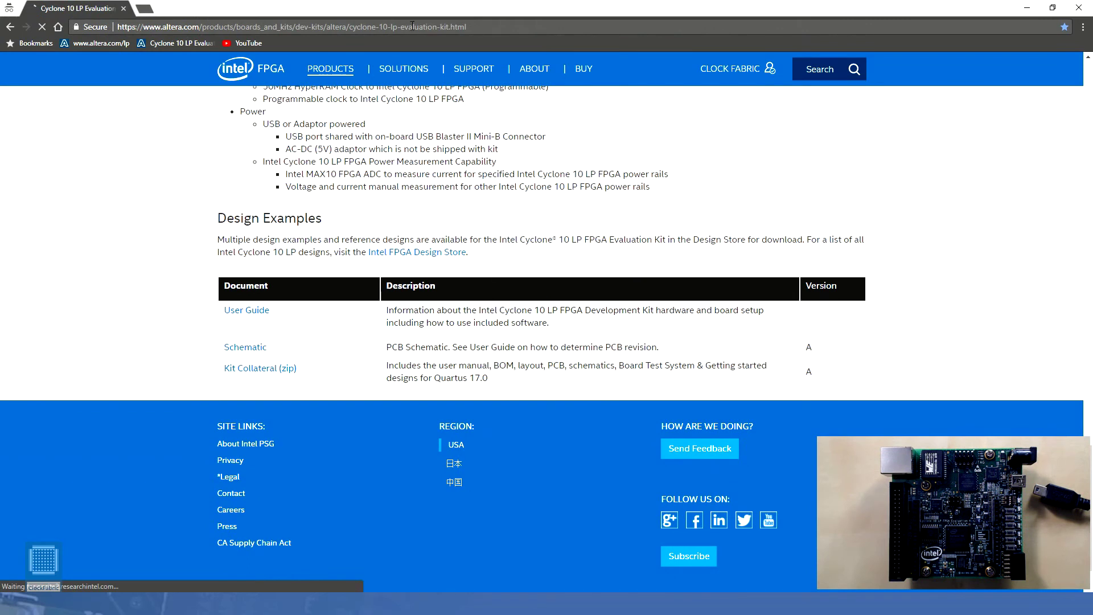
pyautogui.click(484, 25)
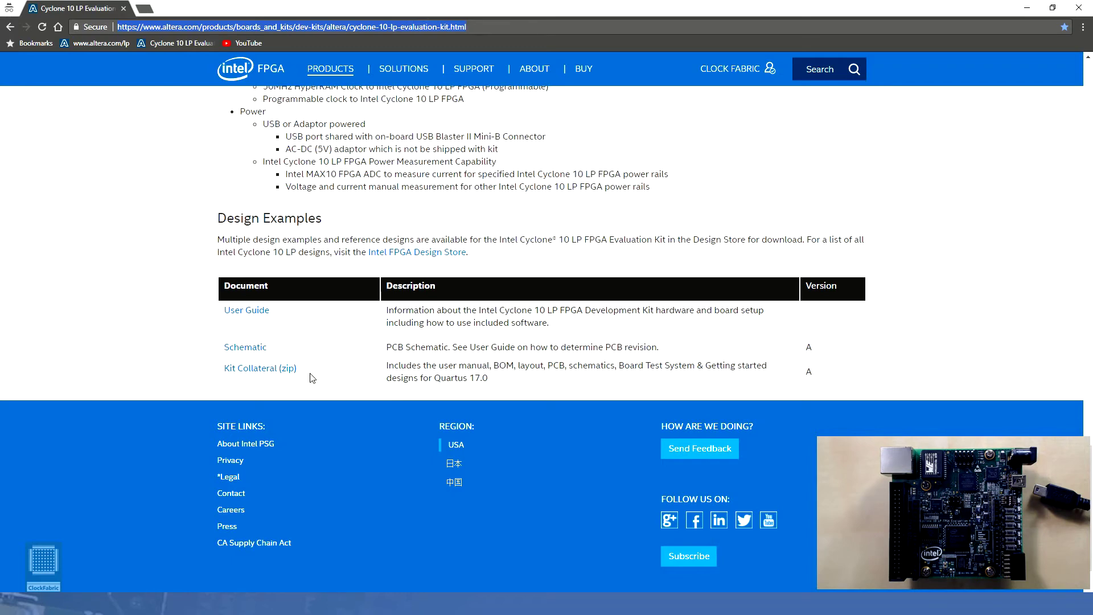
pyautogui.click(295, 374)
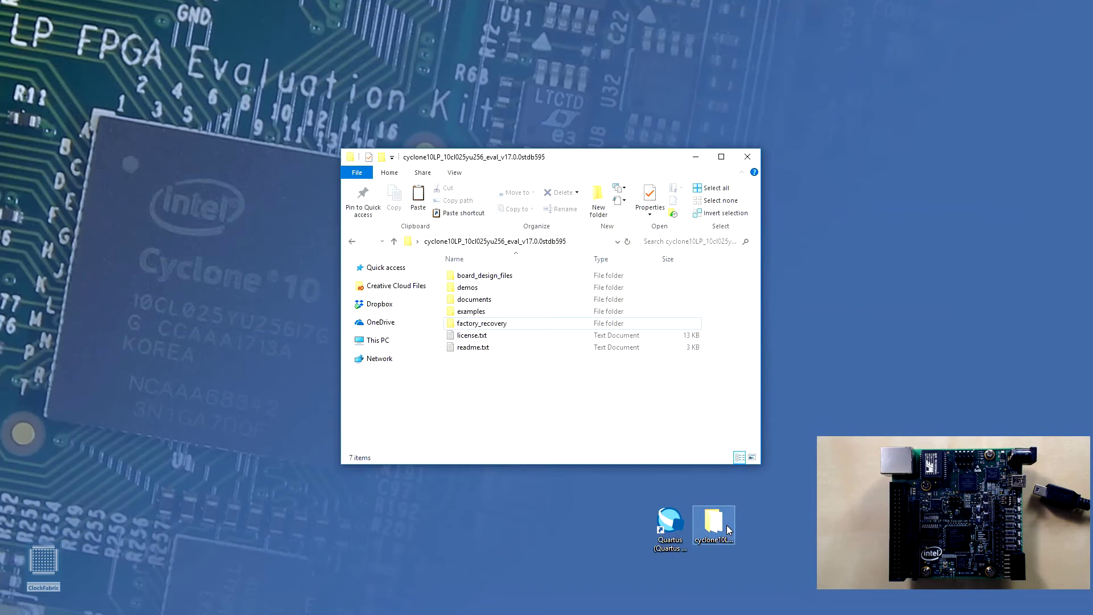
# - Open board_design_files\cyclone10lp_10cl025yu256 and review its assembly, bom, gerber, layout and schematic folders
pyautogui.click(504, 275)
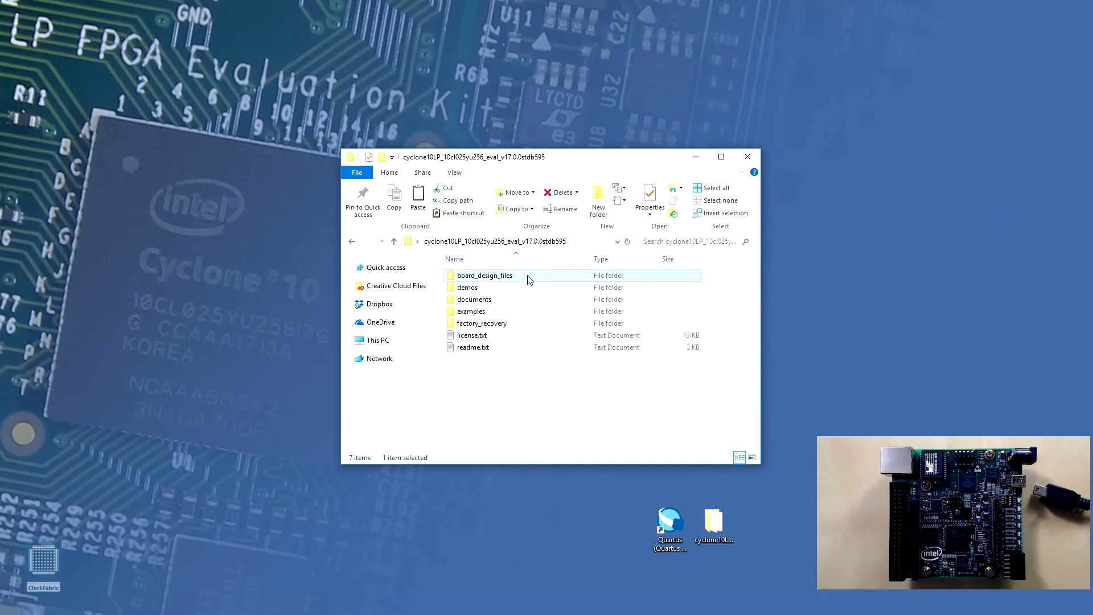
pyautogui.doubleClick(529, 276)
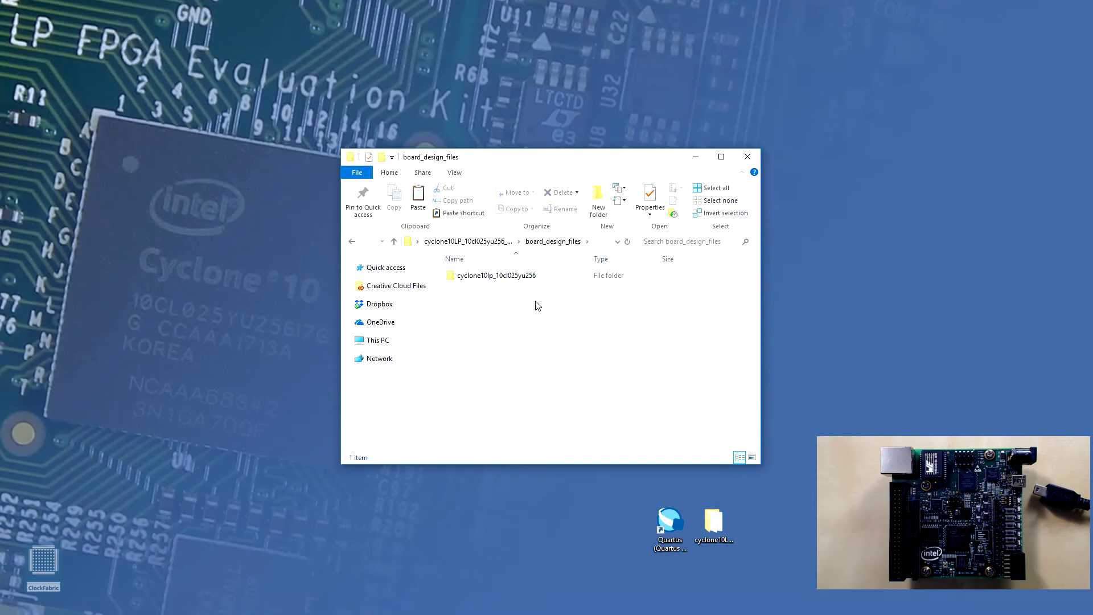
pyautogui.doubleClick(537, 279)
pyautogui.click(535, 287)
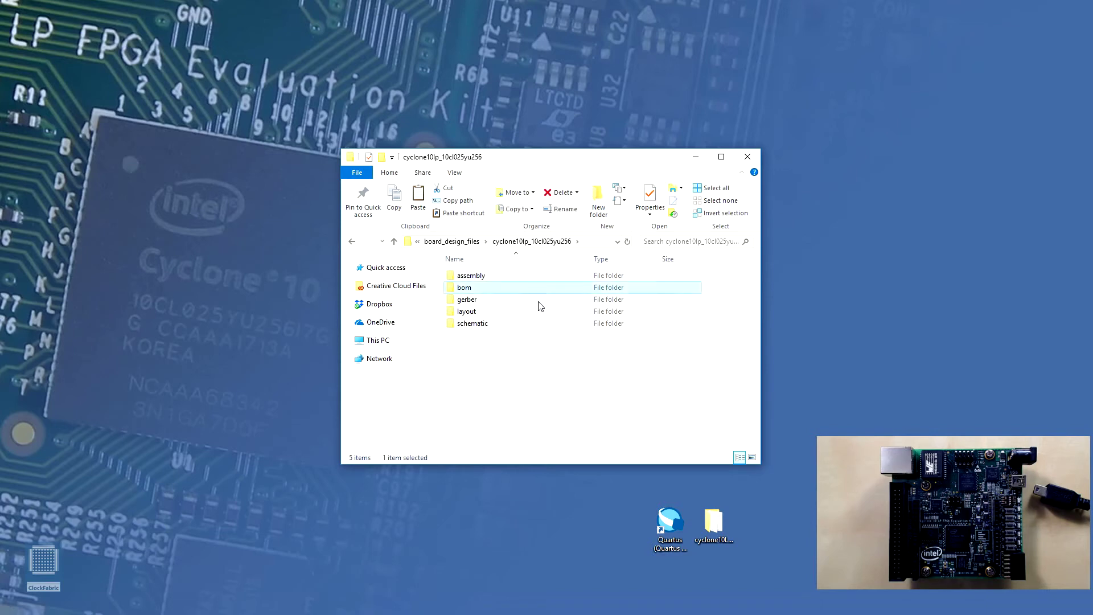
pyautogui.click(539, 299)
pyautogui.click(539, 311)
pyautogui.click(540, 325)
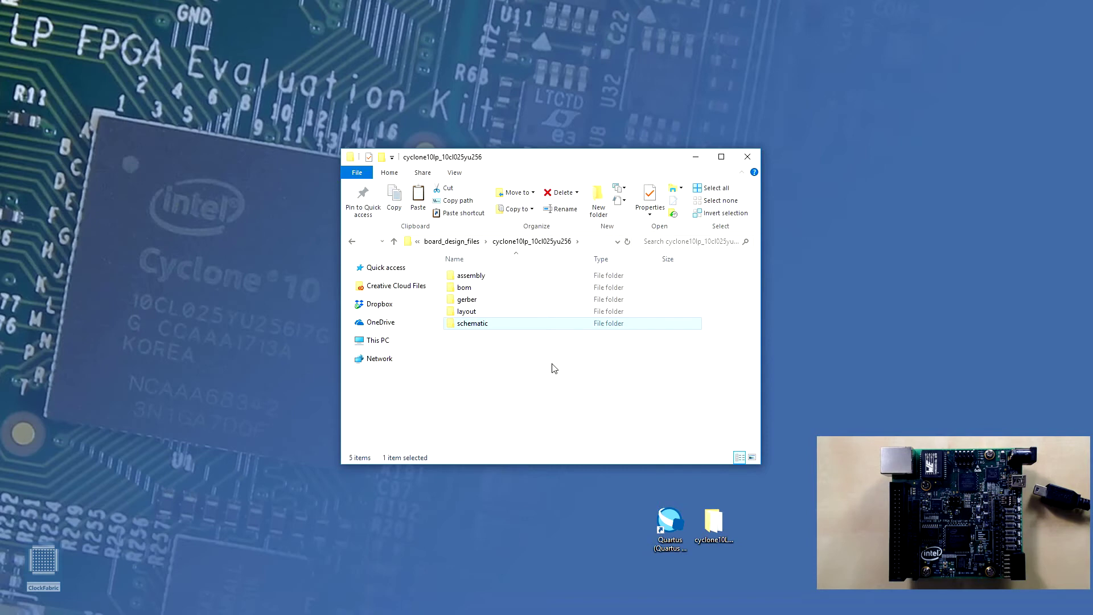
# - Return to the kit's top folder, look inside examples, then note the factory_recovery folder
pyautogui.click(395, 241)
pyautogui.click(395, 242)
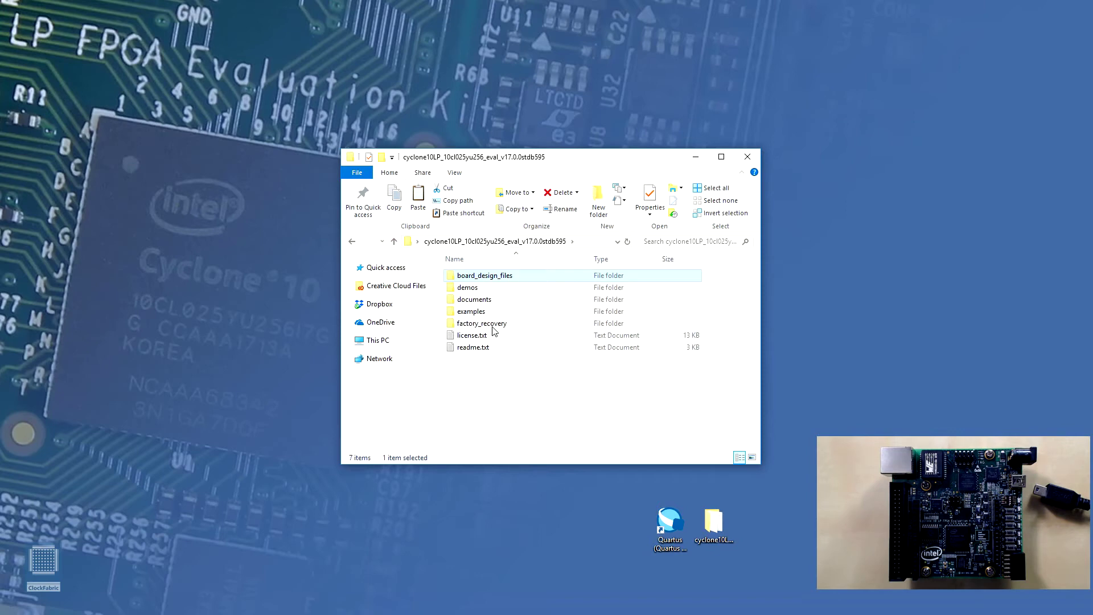
pyautogui.doubleClick(484, 312)
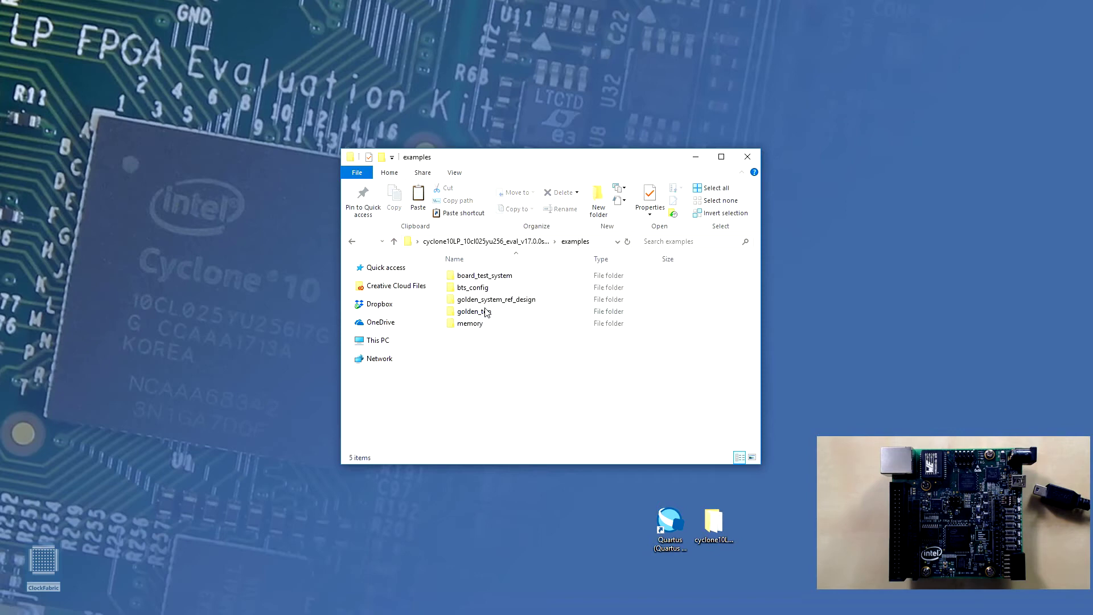
pyautogui.click(395, 241)
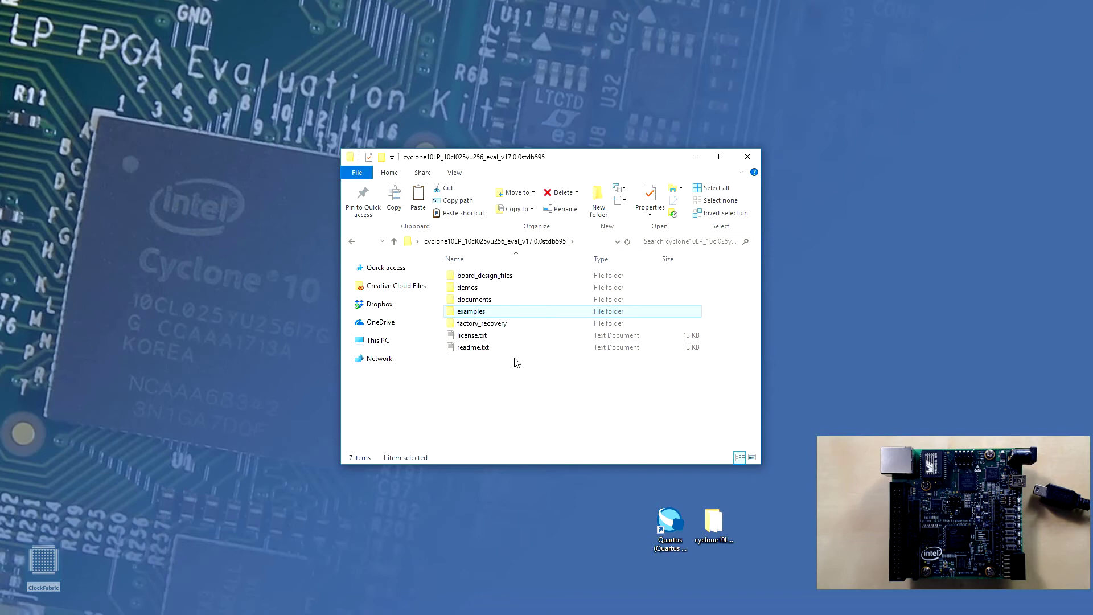
pyautogui.click(508, 324)
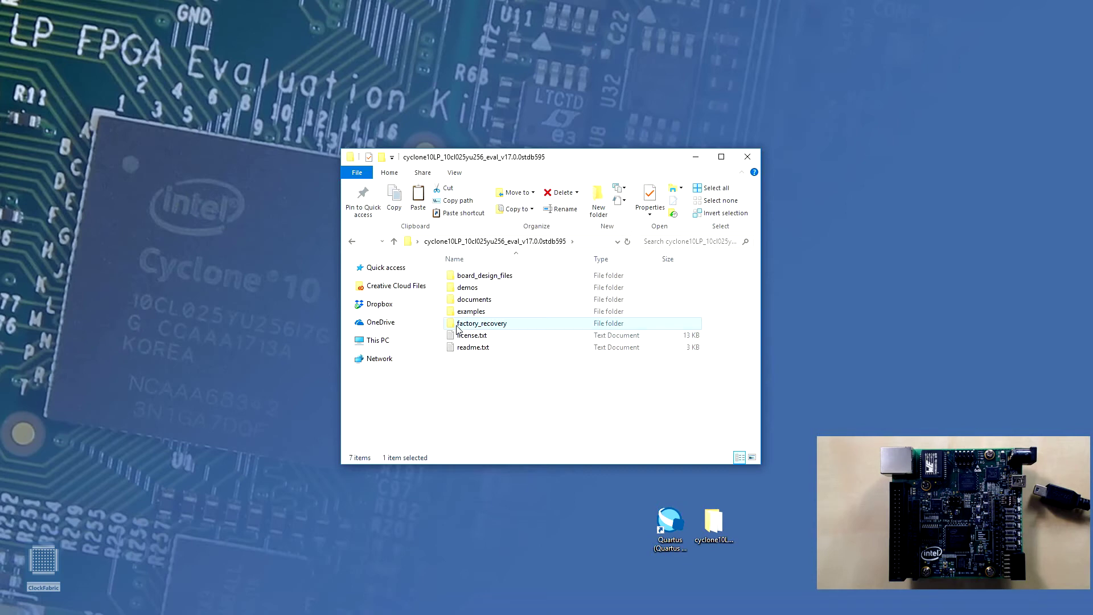
# - Run BoardTestSystem.exe from the examples\board_test_system folder
pyautogui.doubleClick(486, 312)
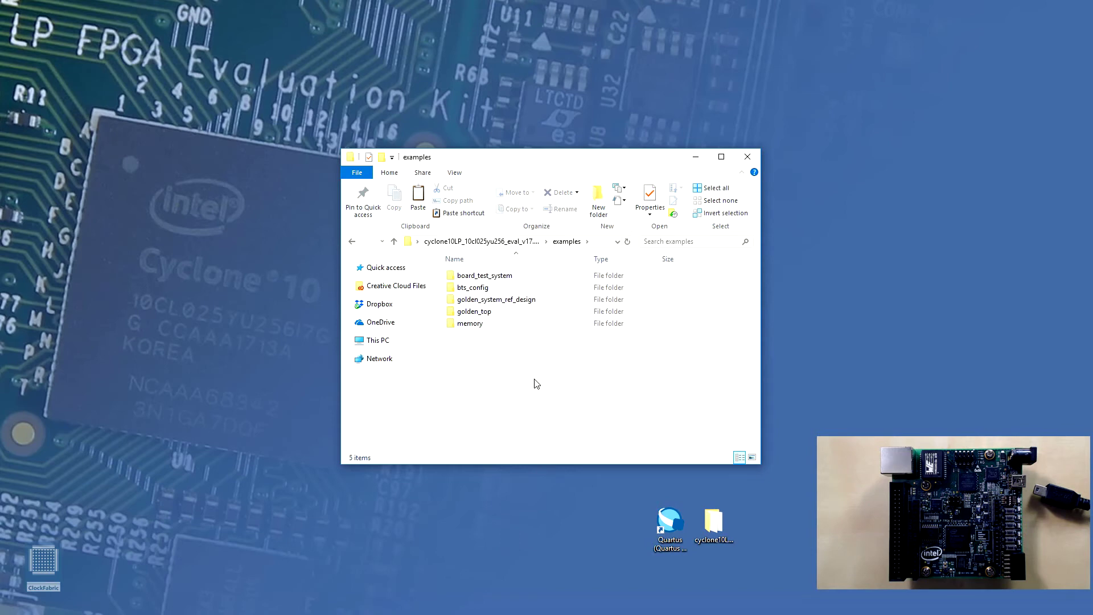
pyautogui.doubleClick(518, 278)
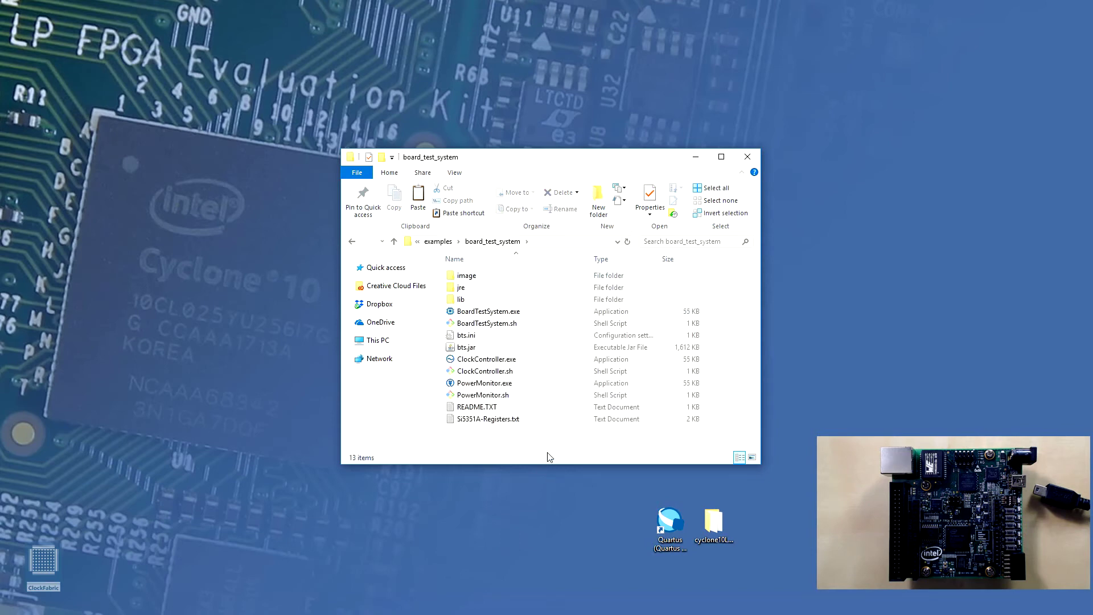
pyautogui.click(516, 312)
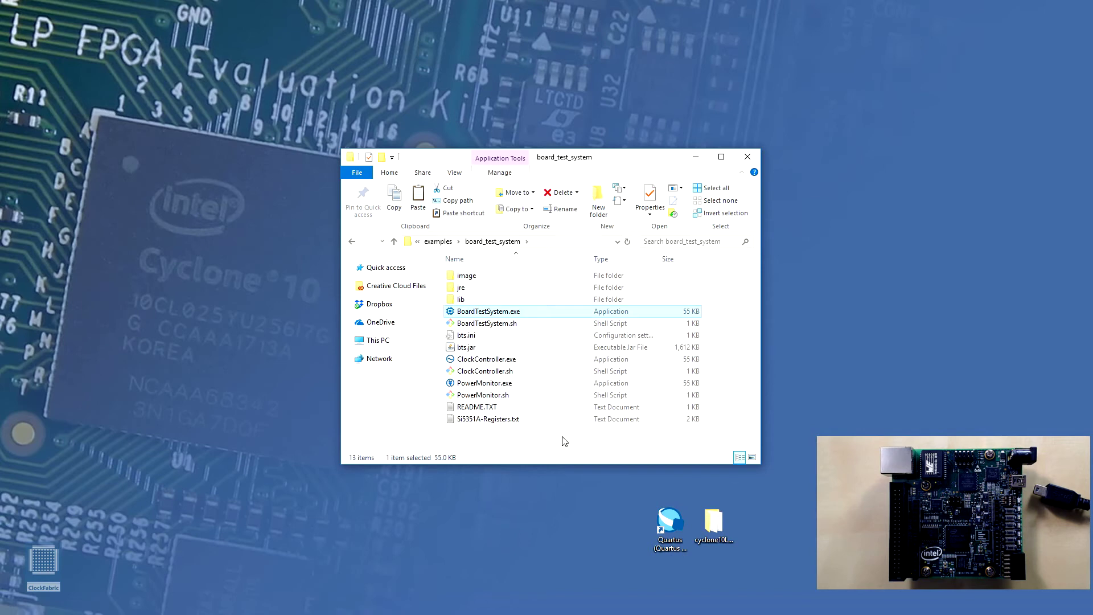
pyautogui.press('Return')
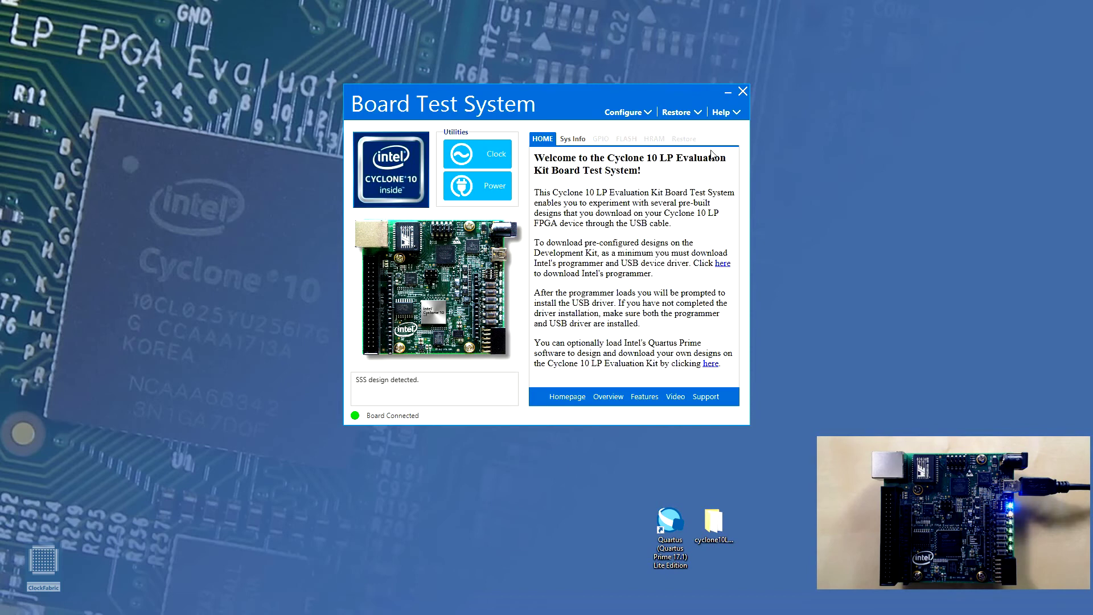
# - Open and close the Configure menu without choosing a board configuration
pyautogui.click(651, 117)
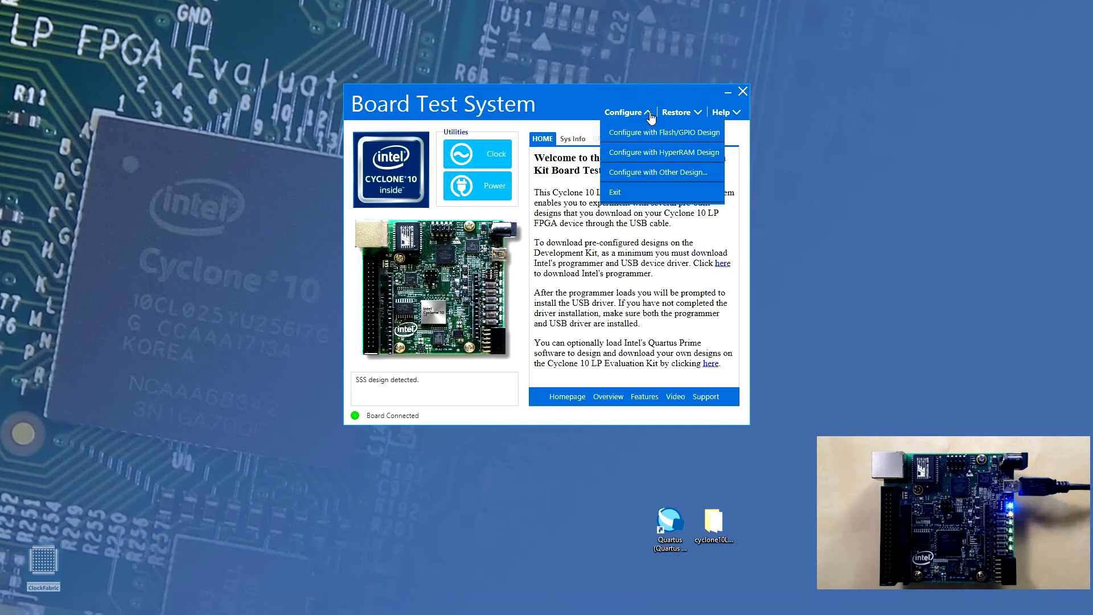
pyautogui.click(652, 118)
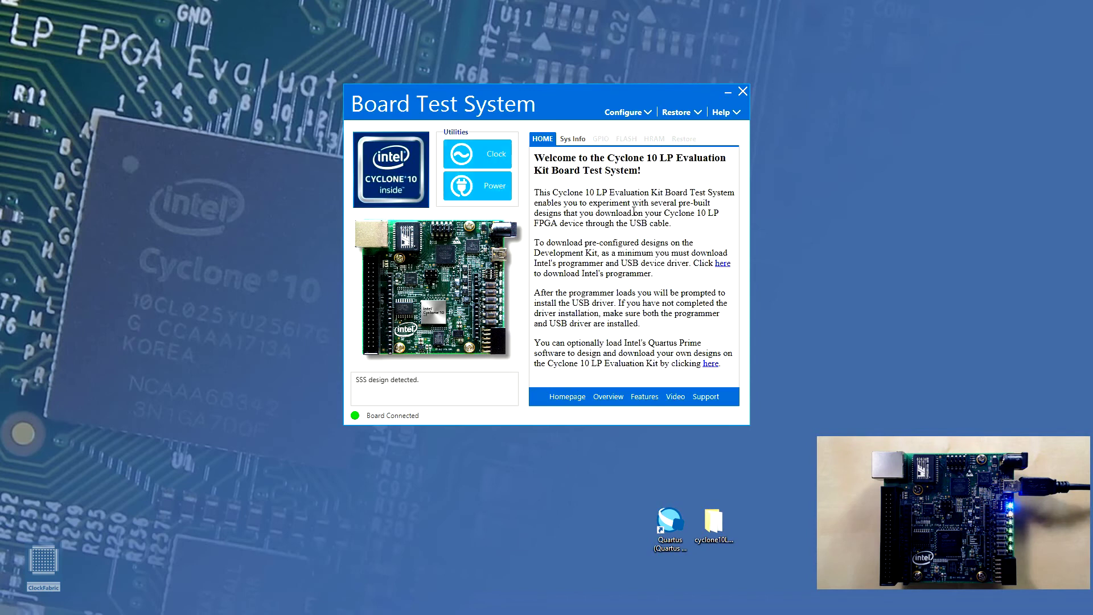
# - Choose Configure with Flash/GPIO Design to stage image/bts_config.sof, moving the Programmer dialog right
pyautogui.click(642, 114)
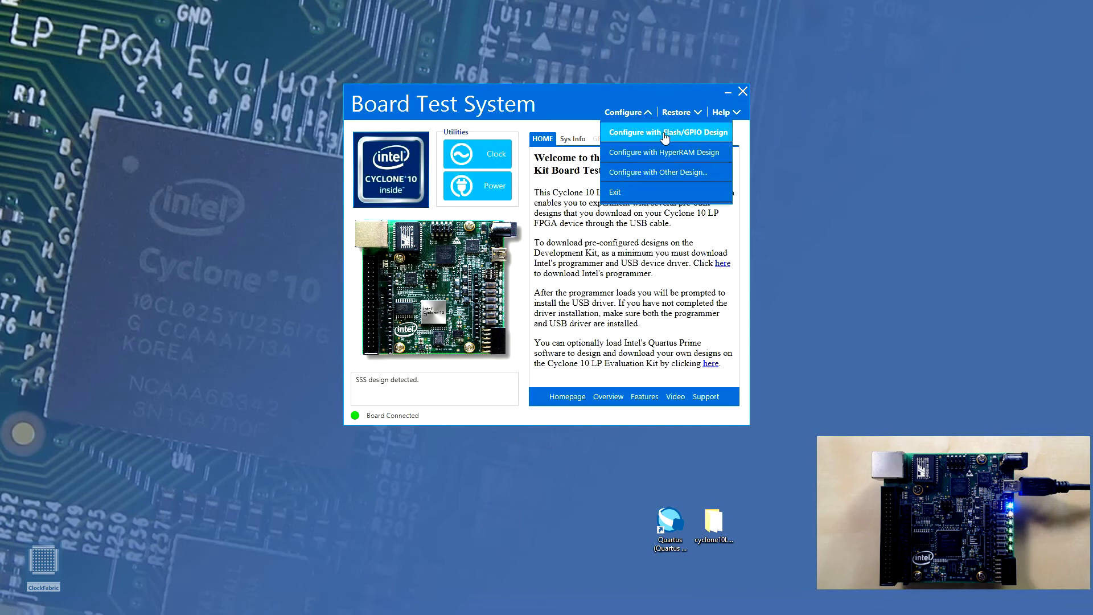
pyautogui.click(716, 136)
pyautogui.moveTo(603, 172); pyautogui.dragTo(914, 151)
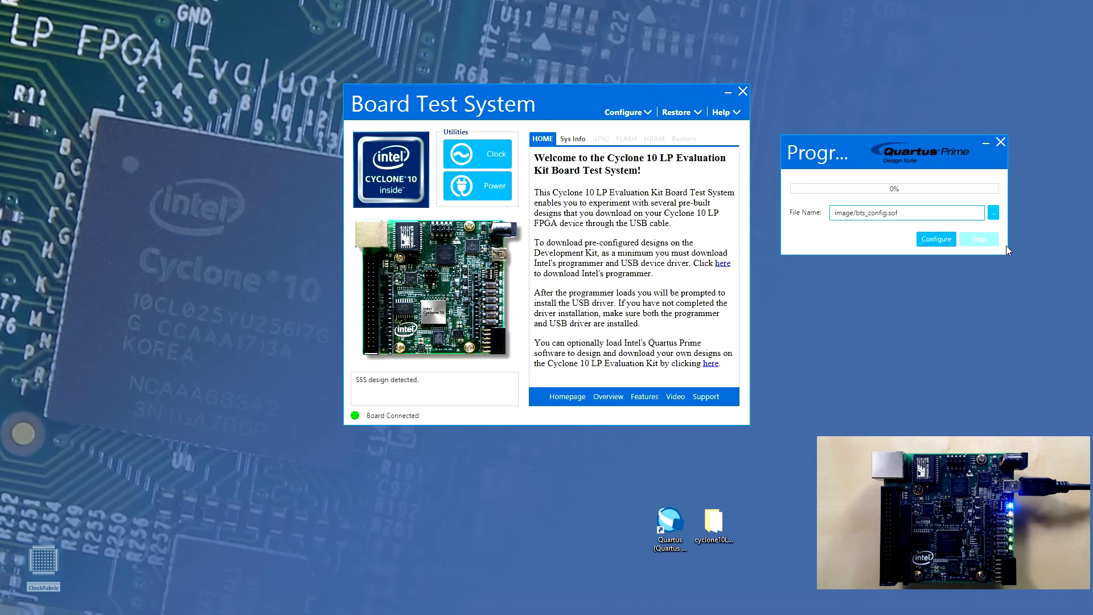
# - Program bts_config.sof into the FPGA and browse the Sys Info, GPIO, FLASH and Restore pages
pyautogui.click(945, 245)
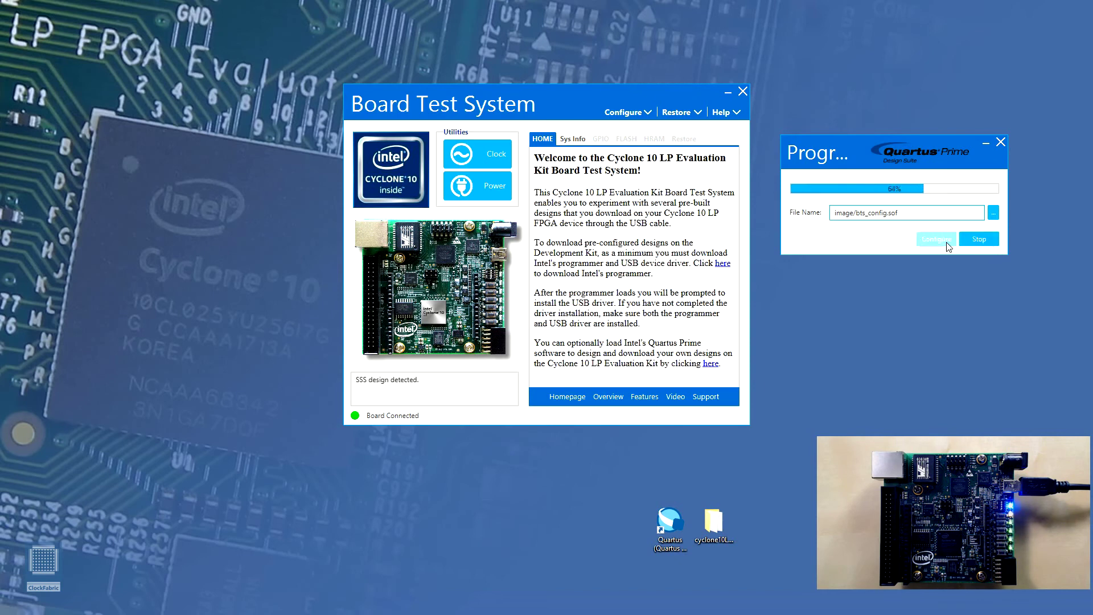
pyautogui.click(574, 142)
pyautogui.click(602, 143)
pyautogui.click(637, 145)
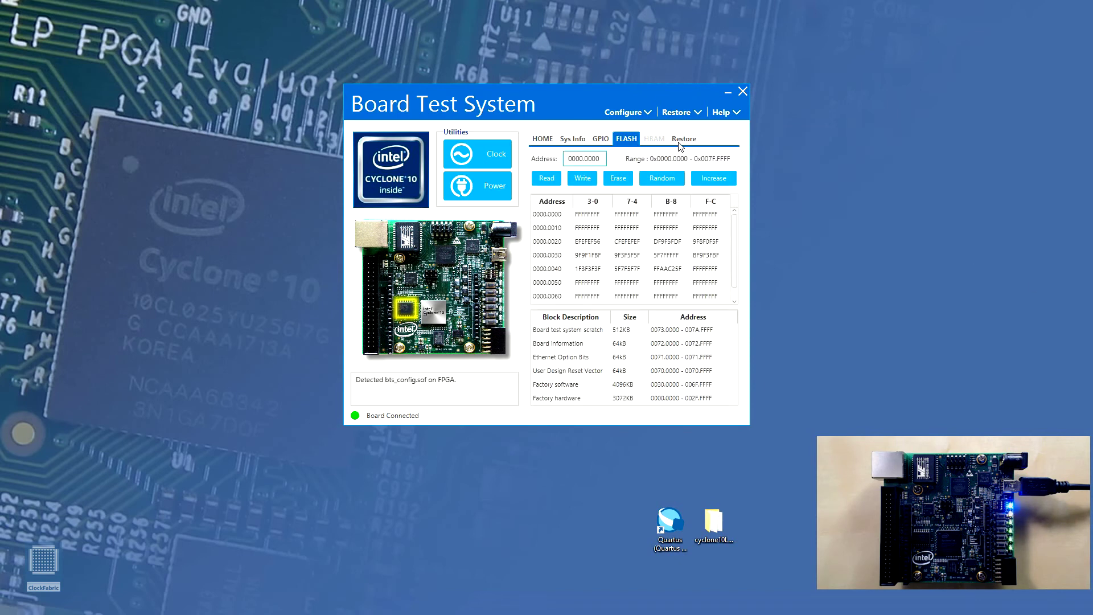
pyautogui.click(680, 145)
pyautogui.click(601, 143)
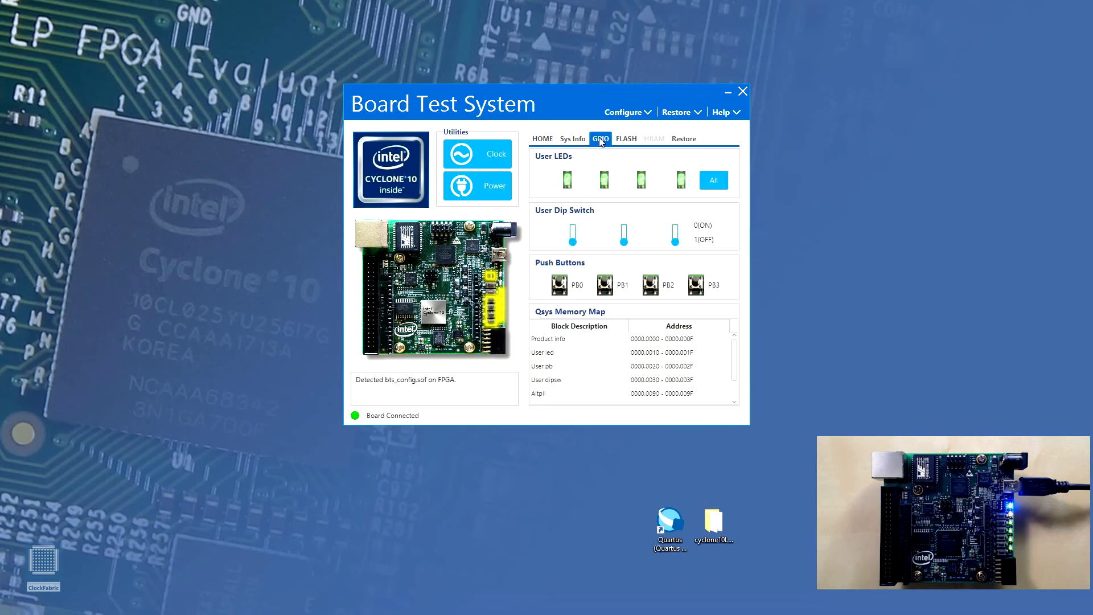
# - Toggle each user LED and the all-LEDs control, leaving only the third LED off
pyautogui.click(567, 180)
pyautogui.click(569, 186)
pyautogui.click(606, 184)
pyautogui.click(606, 184)
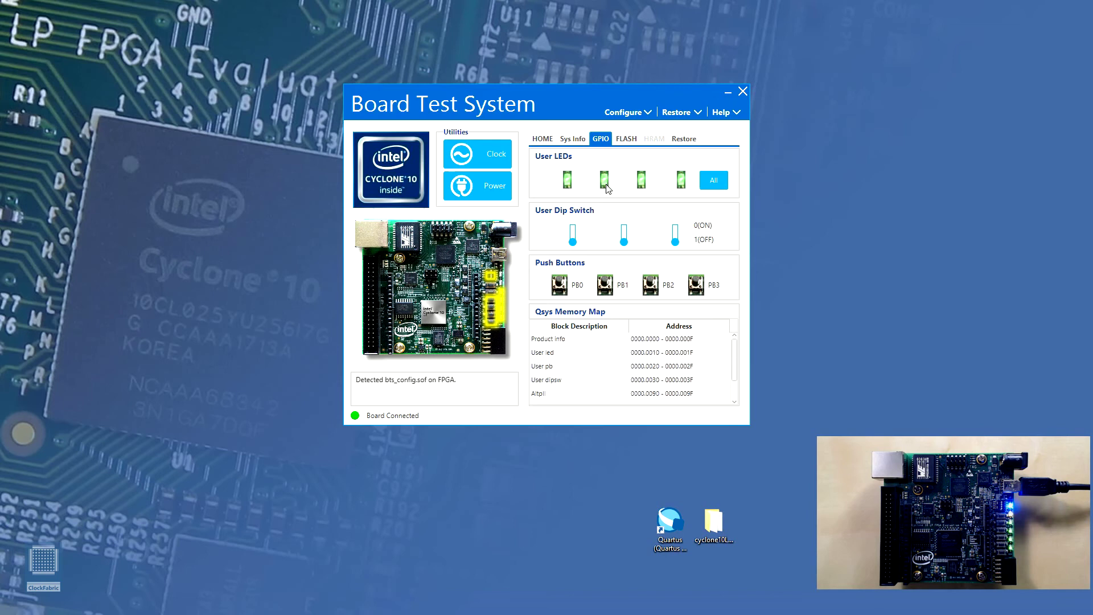
pyautogui.click(713, 182)
pyautogui.click(714, 184)
pyautogui.click(683, 182)
pyautogui.click(682, 184)
pyautogui.click(642, 185)
pyautogui.click(643, 185)
pyautogui.click(643, 184)
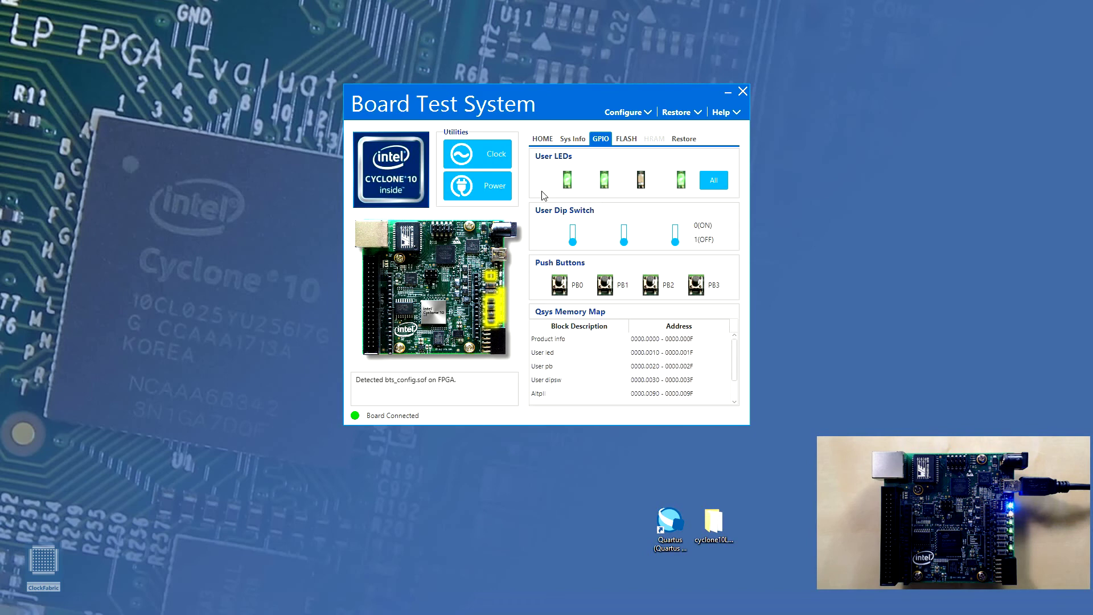
# - Open and dismiss the Configure menu twice without choosing a design
pyautogui.click(649, 114)
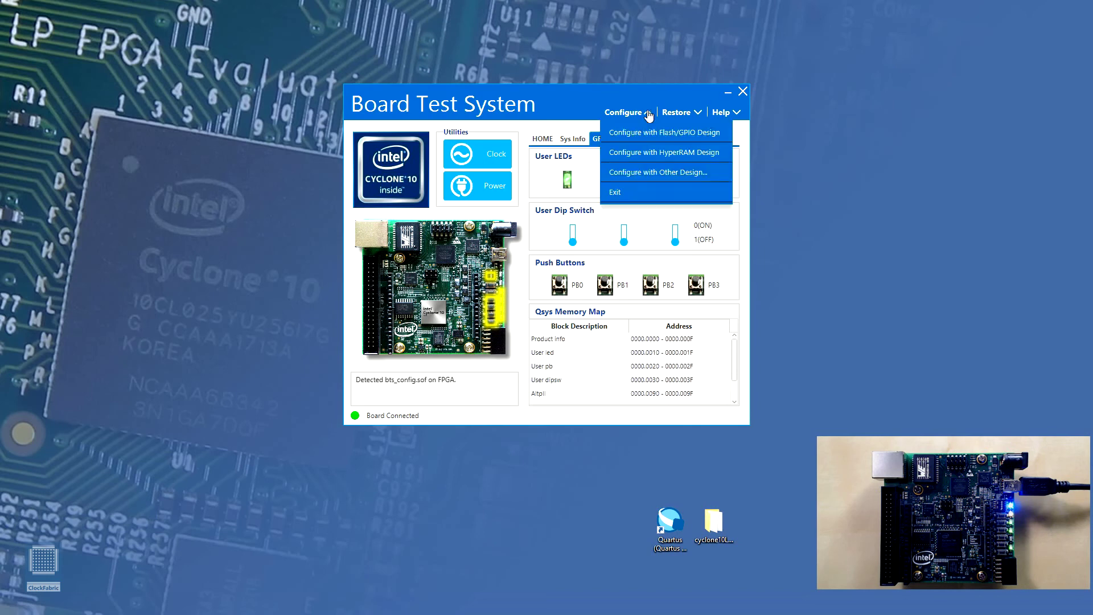
pyautogui.click(649, 114)
pyautogui.click(649, 117)
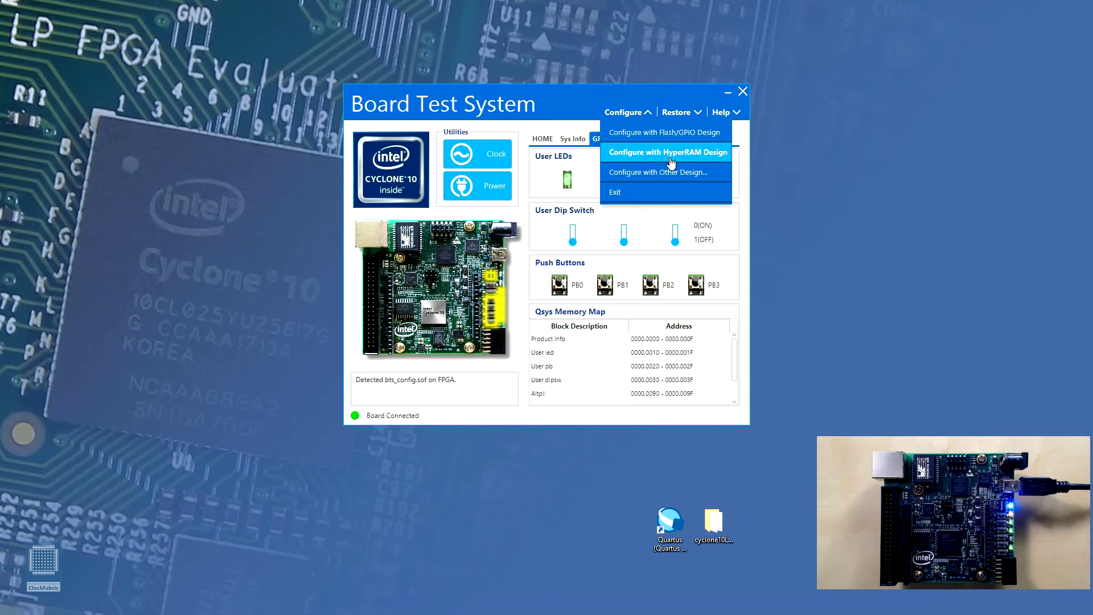
pyautogui.click(735, 238)
# - View the FLASH and GPIO pages, then open Restore > Factory Restore
pyautogui.click(626, 139)
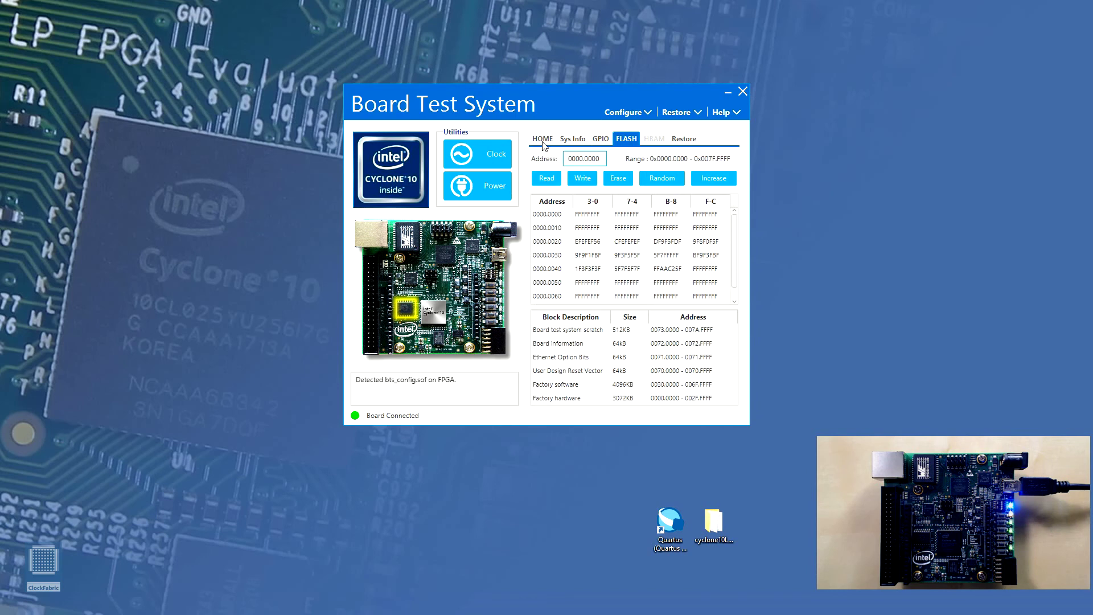
pyautogui.click(598, 143)
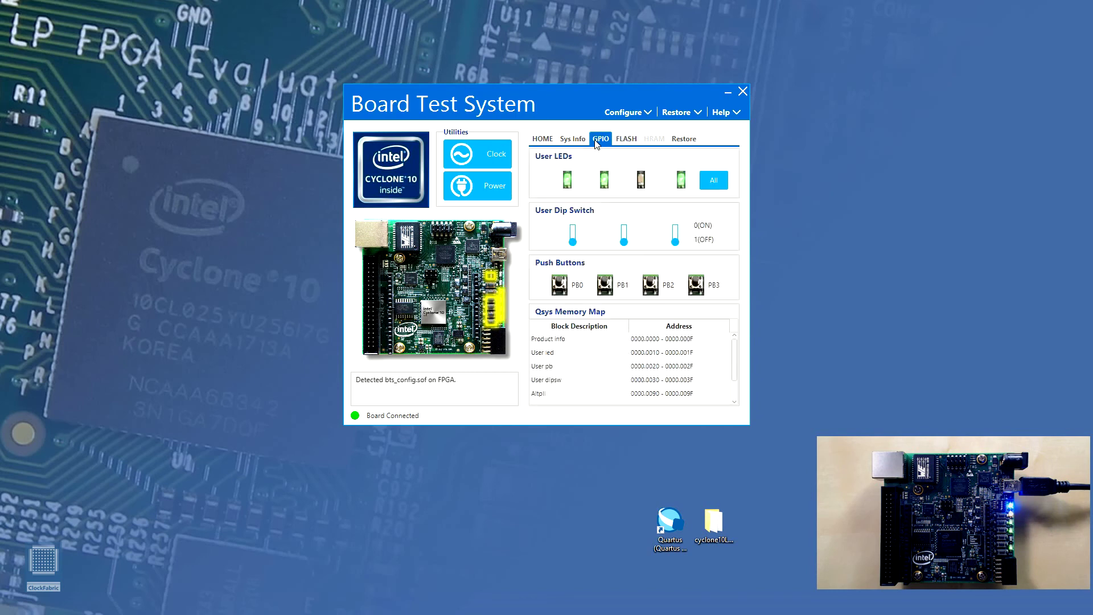
pyautogui.click(695, 113)
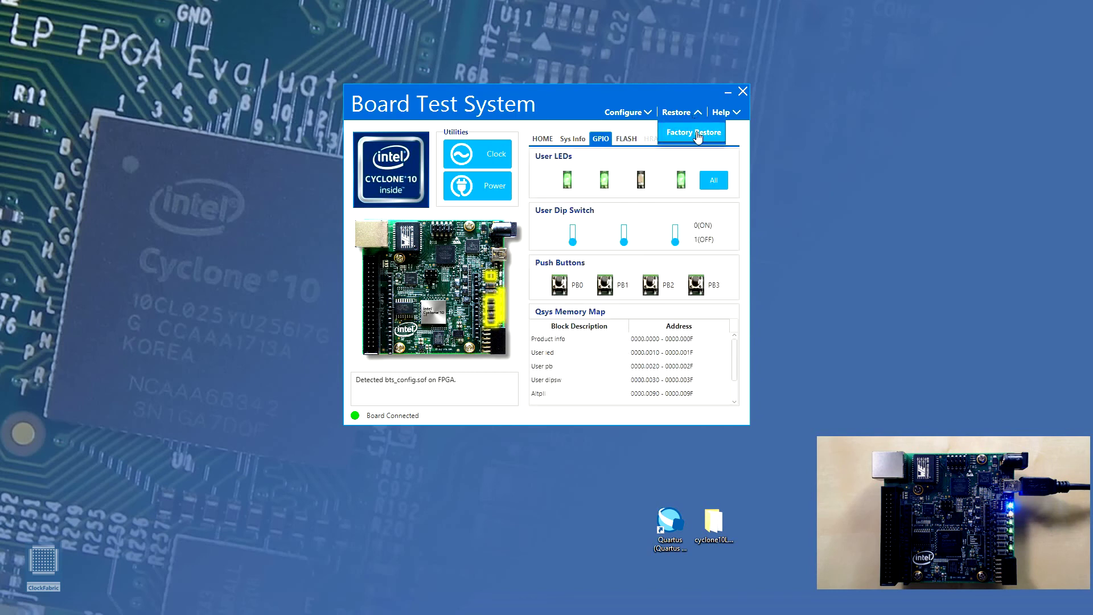
pyautogui.click(698, 133)
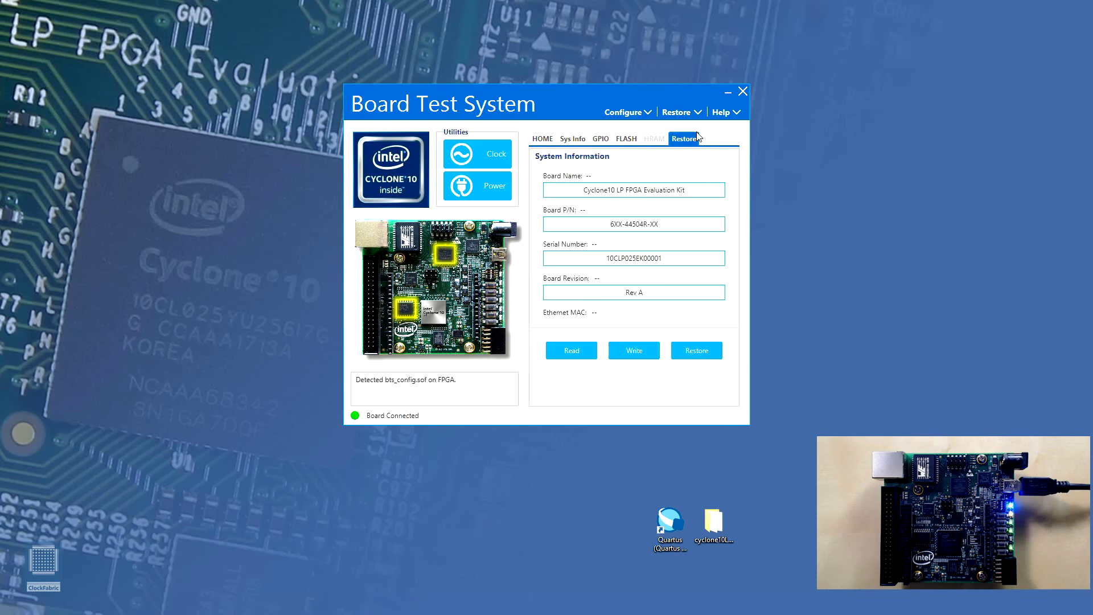
# - Launch the Si5351 Clock Controller and move its window to the right
pyautogui.click(491, 167)
pyautogui.moveTo(529, 147); pyautogui.dragTo(863, 168)
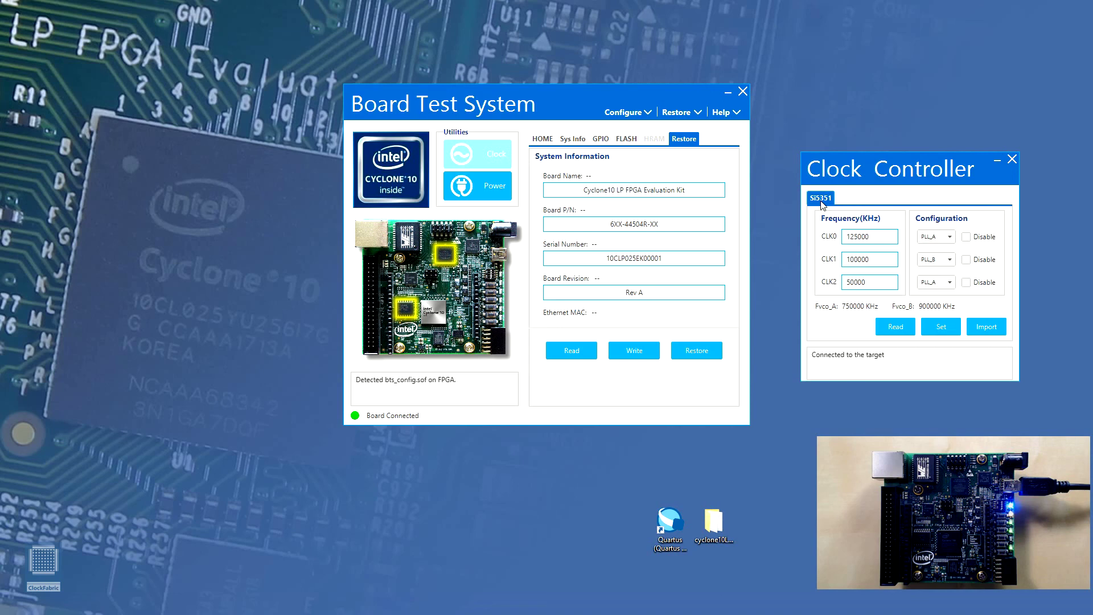
# - Close the Clock Controller and launch the Power Monitor, moving it to the right
pyautogui.click(1012, 159)
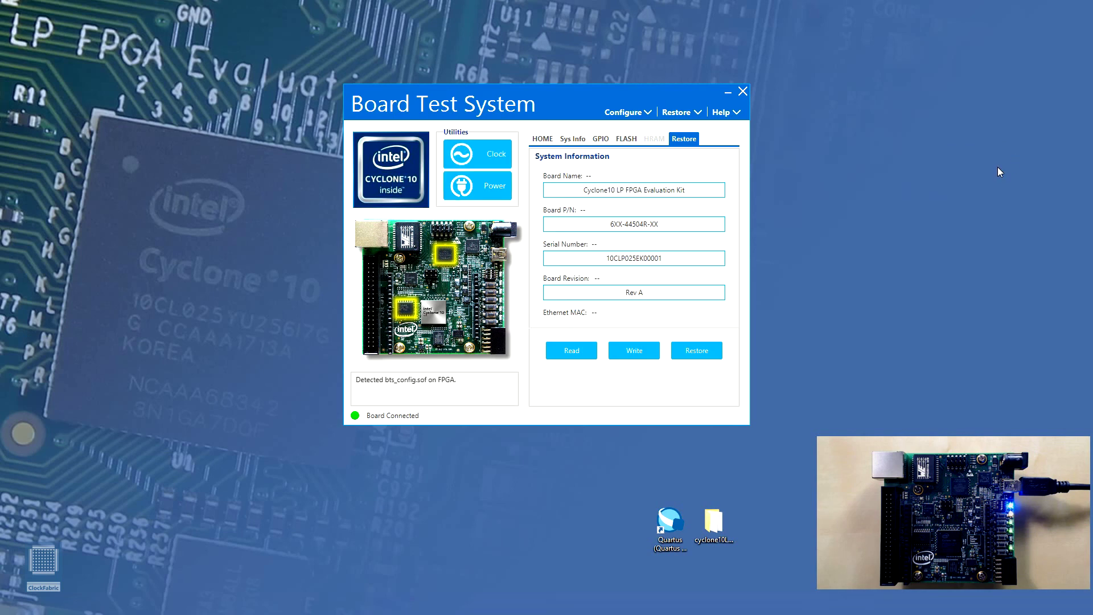
pyautogui.click(501, 199)
pyautogui.moveTo(520, 140); pyautogui.dragTo(898, 163)
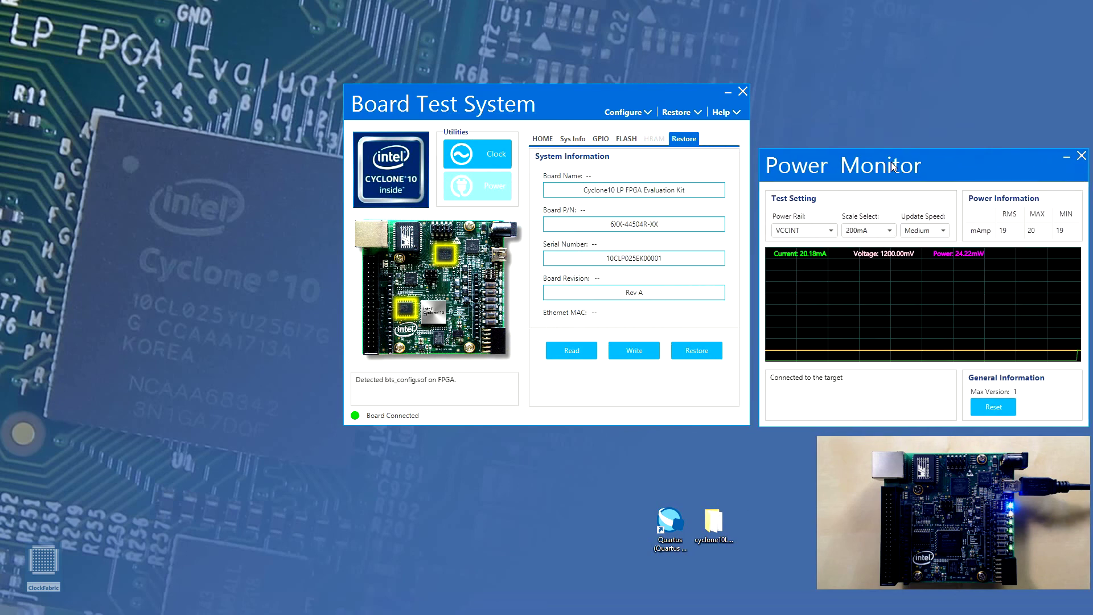
# - Set Power Rail to VCCIO_3.3V, Update Speed to Fast and Scale Select to 100mA
pyautogui.click(832, 233)
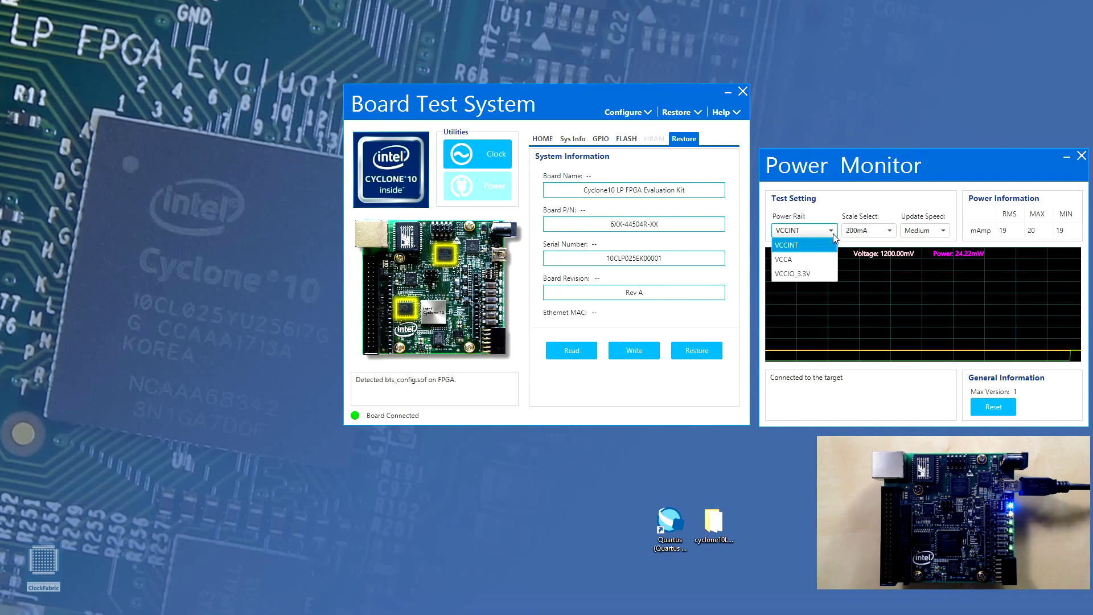
pyautogui.click(825, 273)
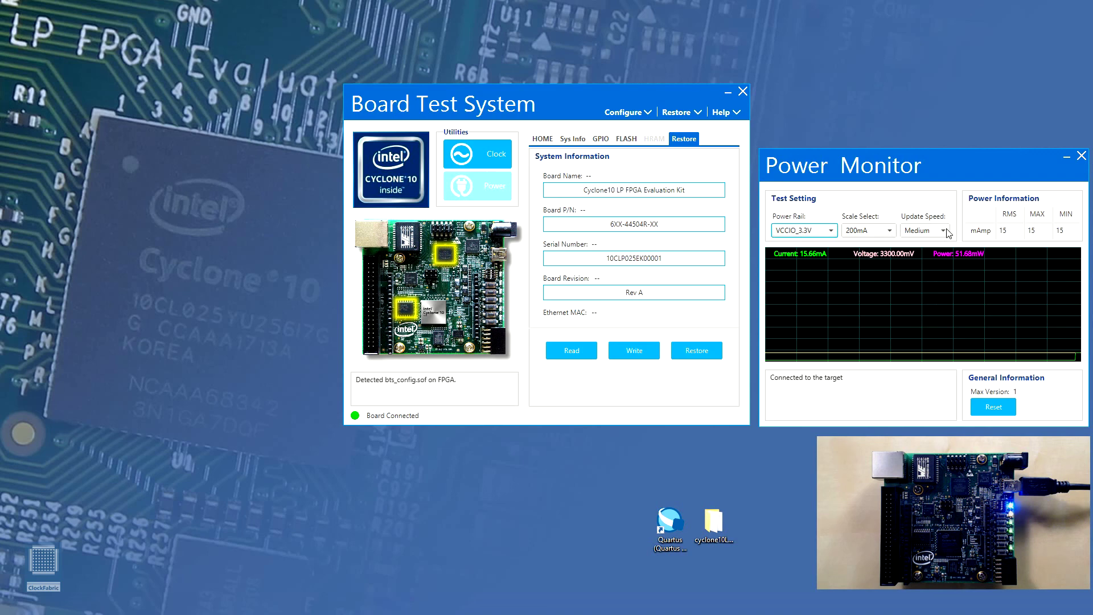
pyautogui.click(925, 230)
pyautogui.click(933, 246)
pyautogui.click(868, 231)
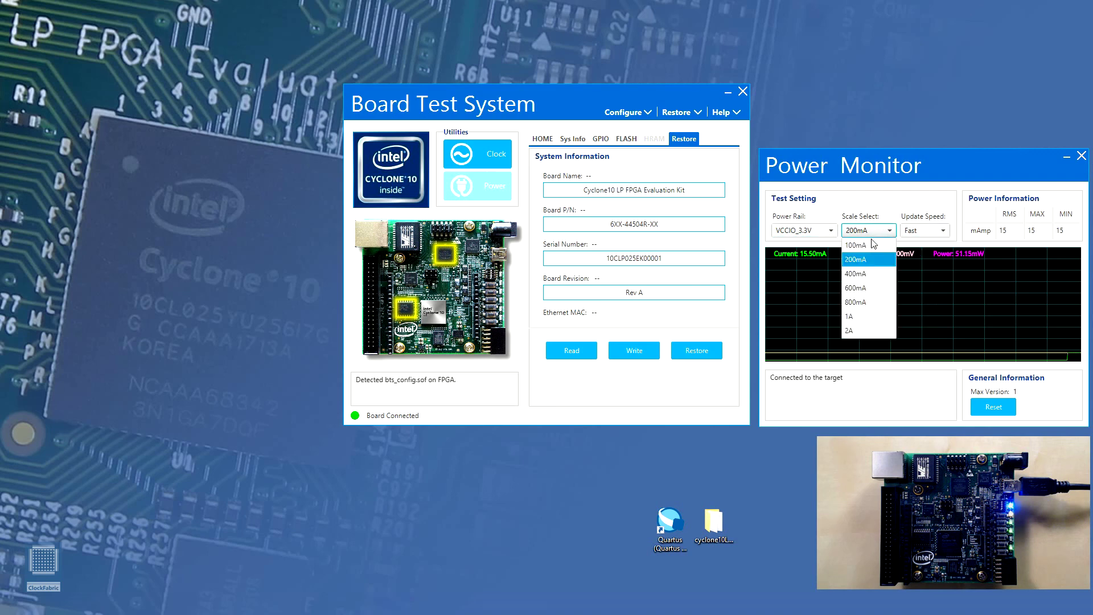
pyautogui.click(869, 248)
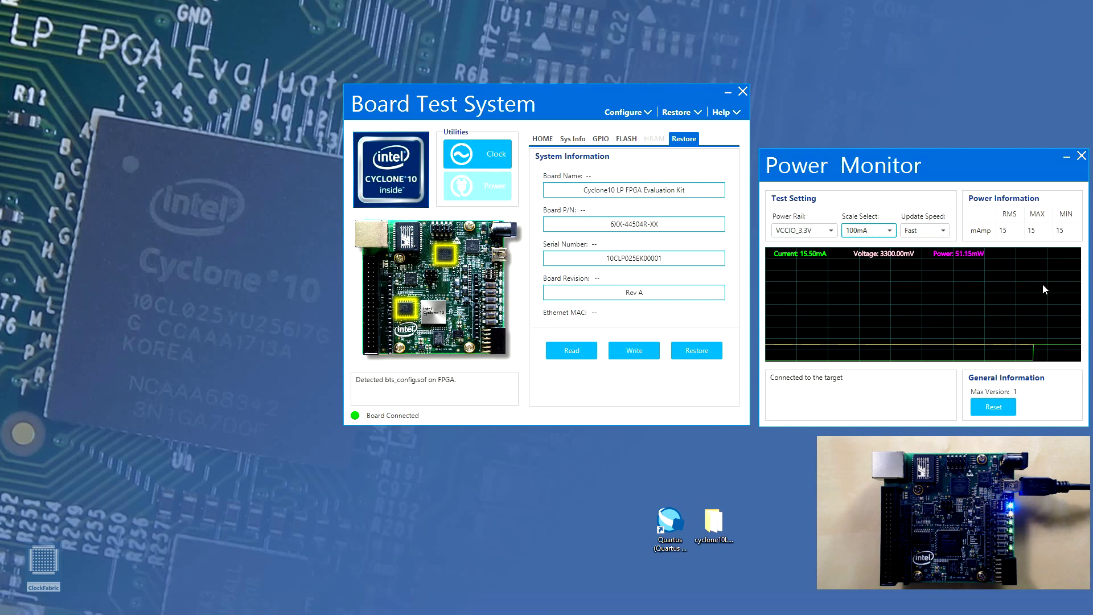
# - Close the Power Monitor window, returning to the Restore page
pyautogui.click(1081, 155)
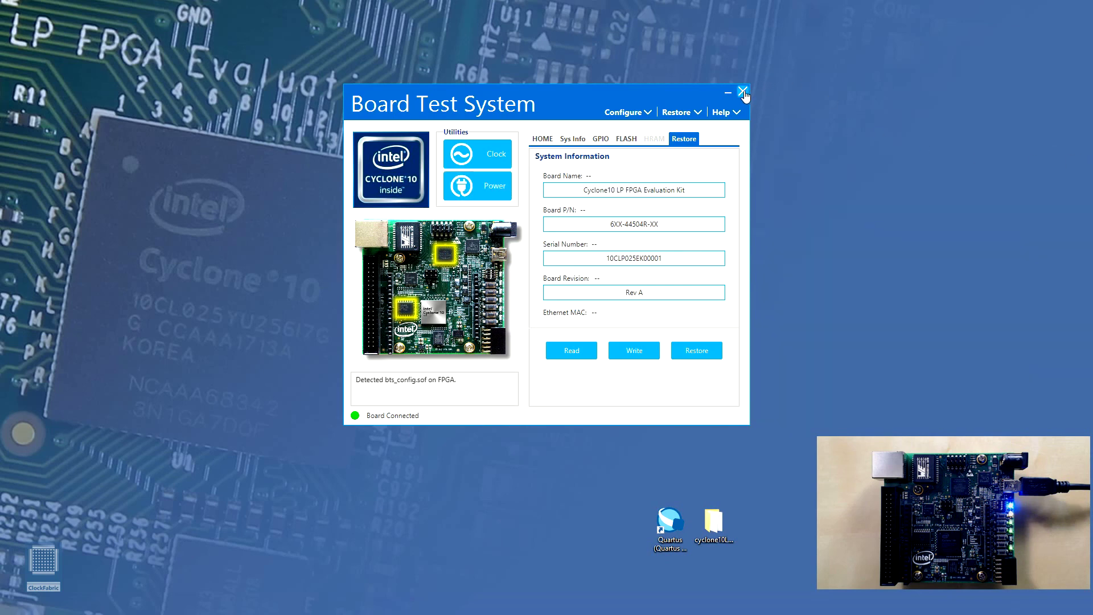